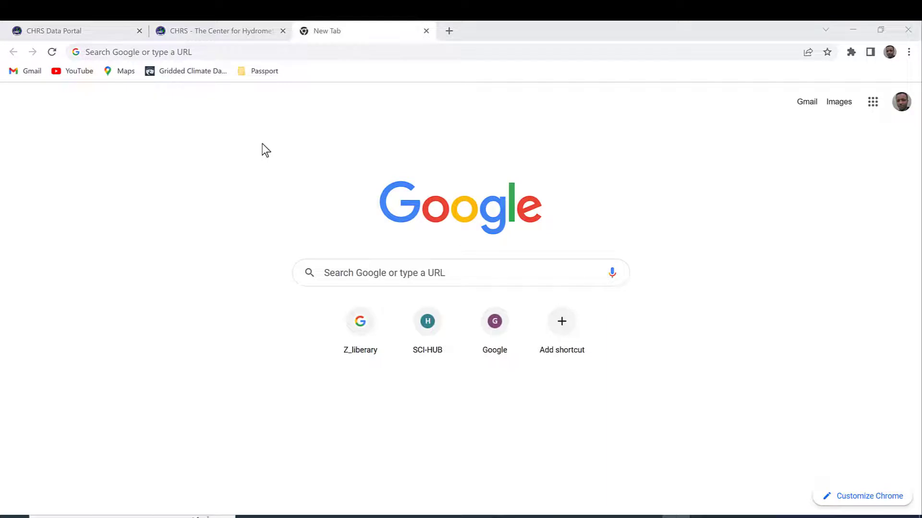
# Search Google for "chrs data portal" and open the CHRS Data Portal site from the results.
pyautogui.hotkey('ctrl', 'l')
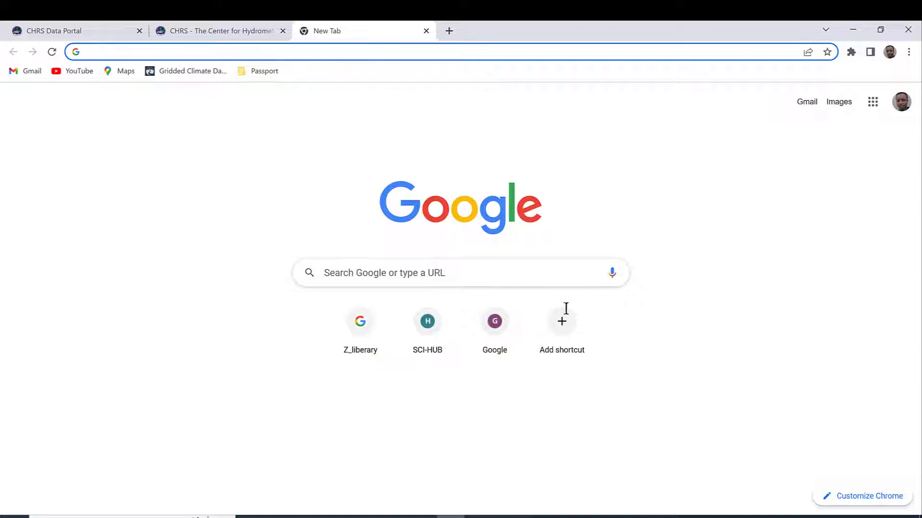
pyautogui.click(675, 516)
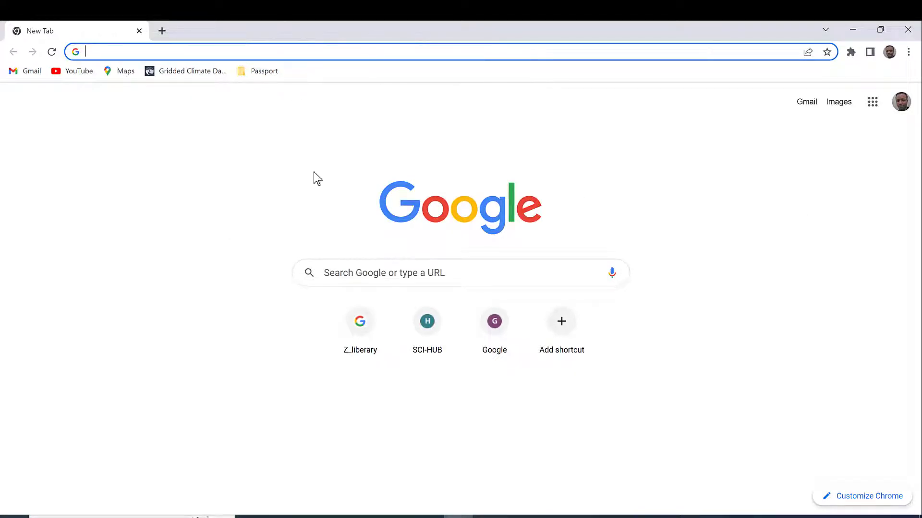
pyautogui.click(392, 274)
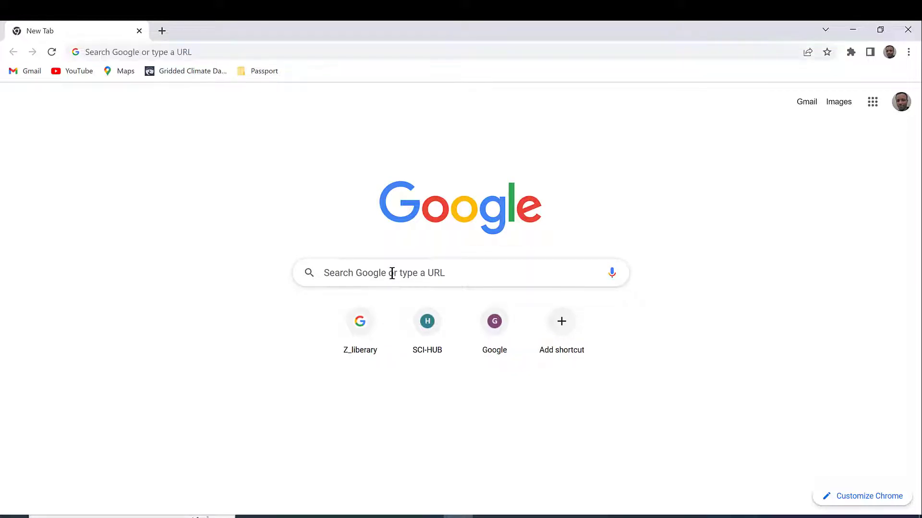
pyautogui.write('CHRTS')
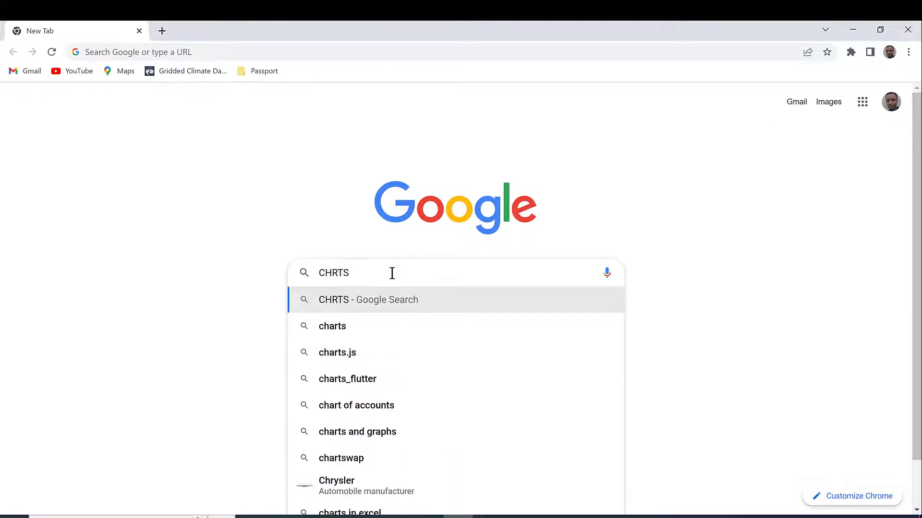
pyautogui.press('BackSpace')
pyautogui.press('BackSpace')
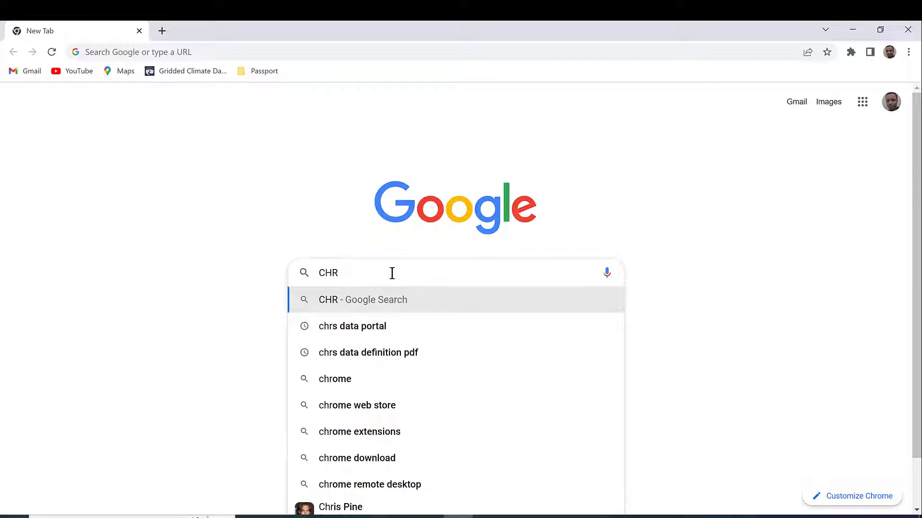
pyautogui.write('s')
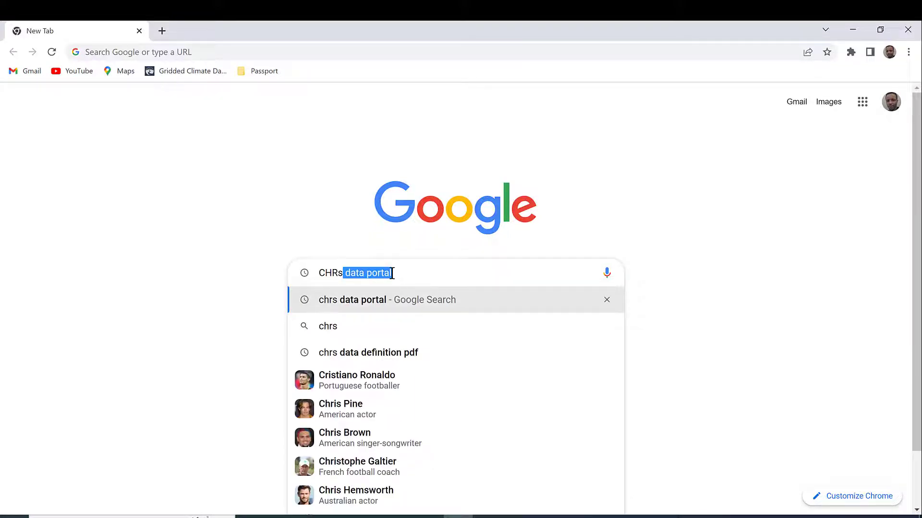
pyautogui.press('Return')
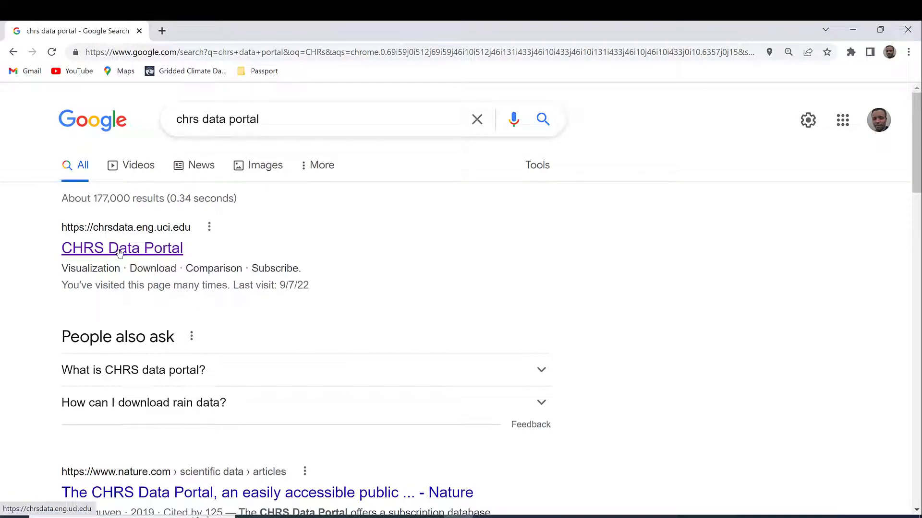
pyautogui.click(120, 253)
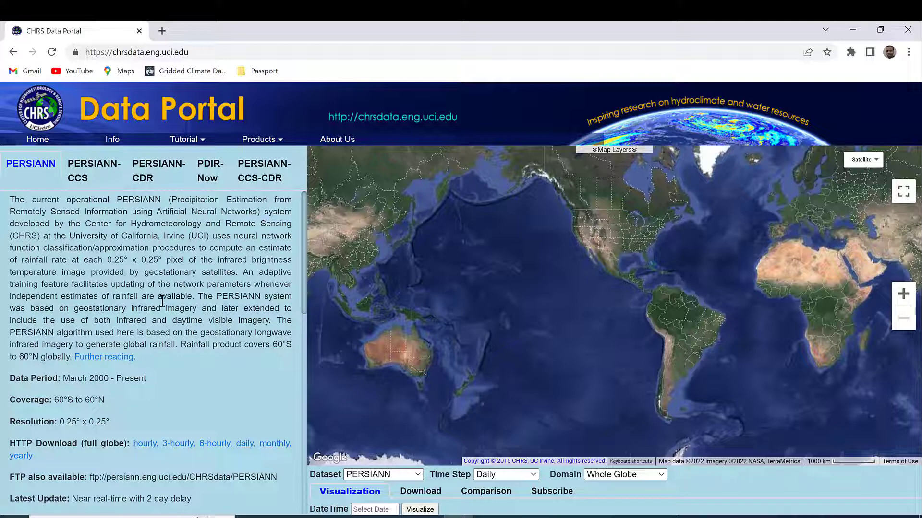
# Review the PERSIANN dataset description, then the portal's About Us page with the CHRS objectives, news and research projects.
pyautogui.scroll(-3, 161, 303)
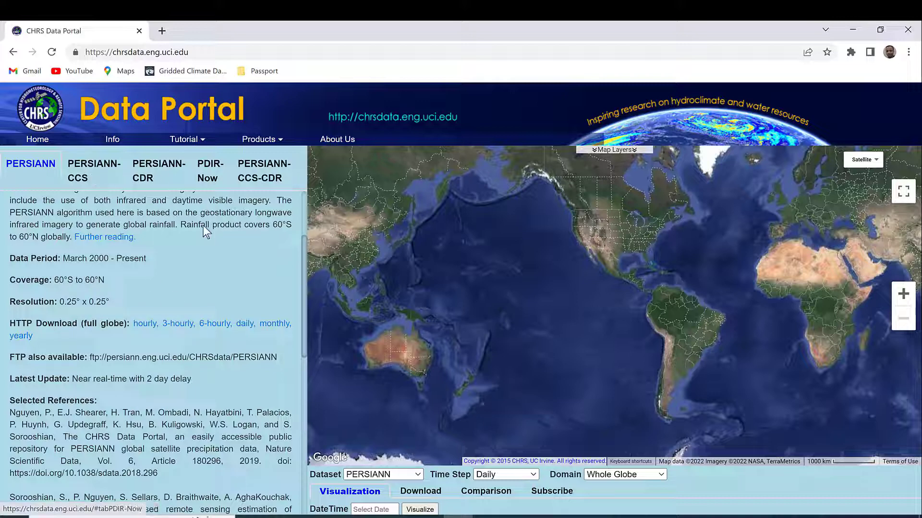
pyautogui.scroll(3, 200, 250)
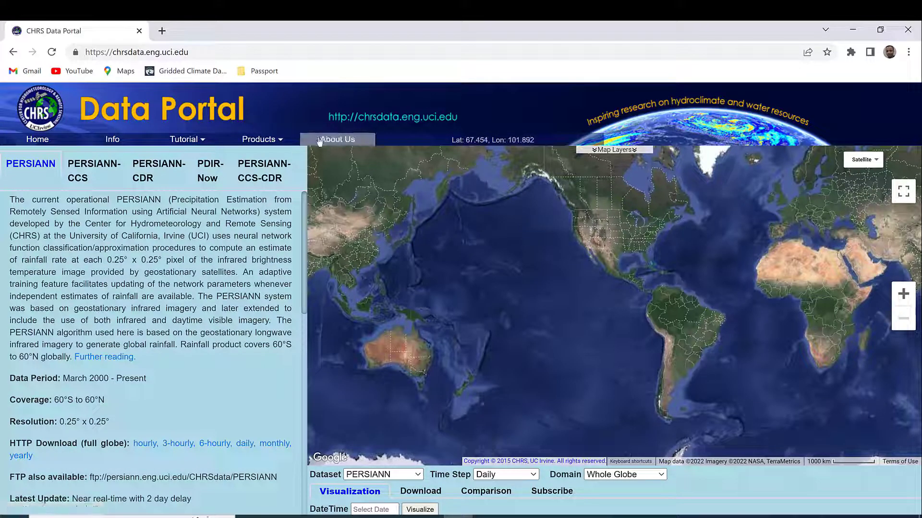
pyautogui.click(333, 143)
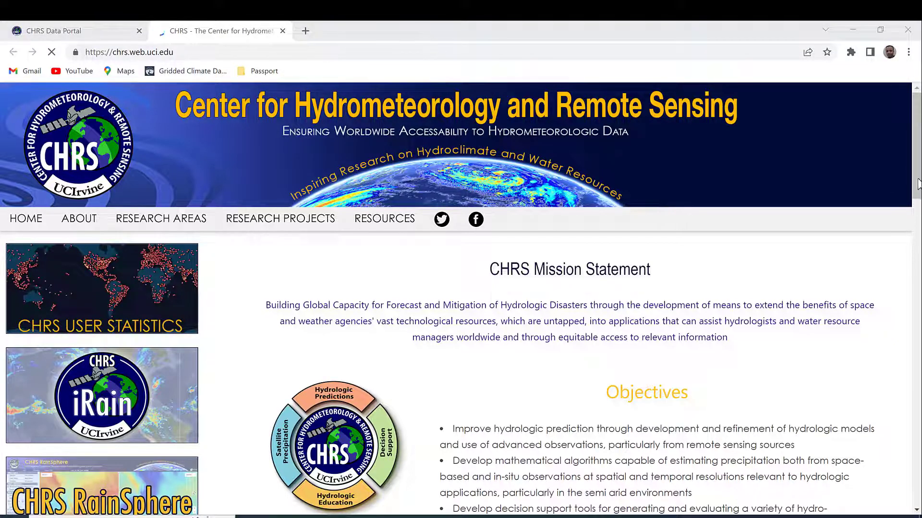
pyautogui.scroll(-3, 917, 207)
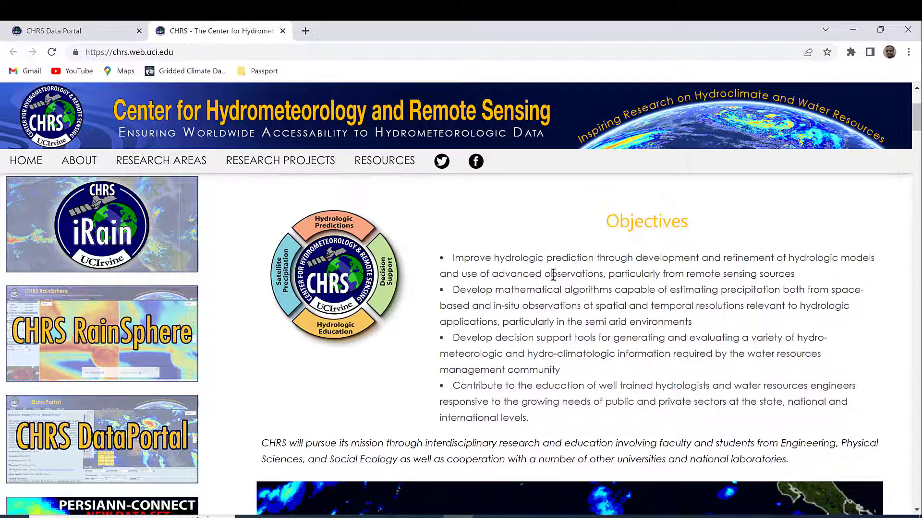
pyautogui.scroll(-6, 551, 274)
pyautogui.scroll(-6, 575, 271)
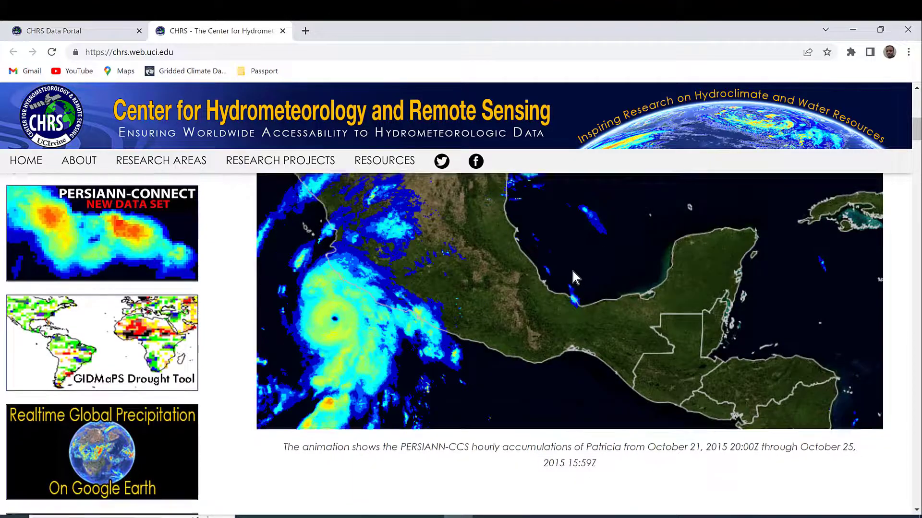
pyautogui.scroll(-12, 575, 277)
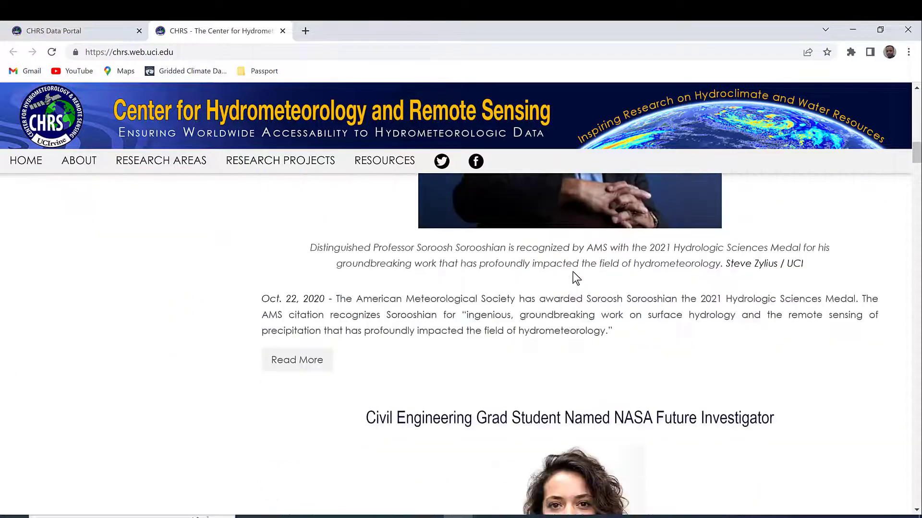
pyautogui.scroll(-12, 575, 277)
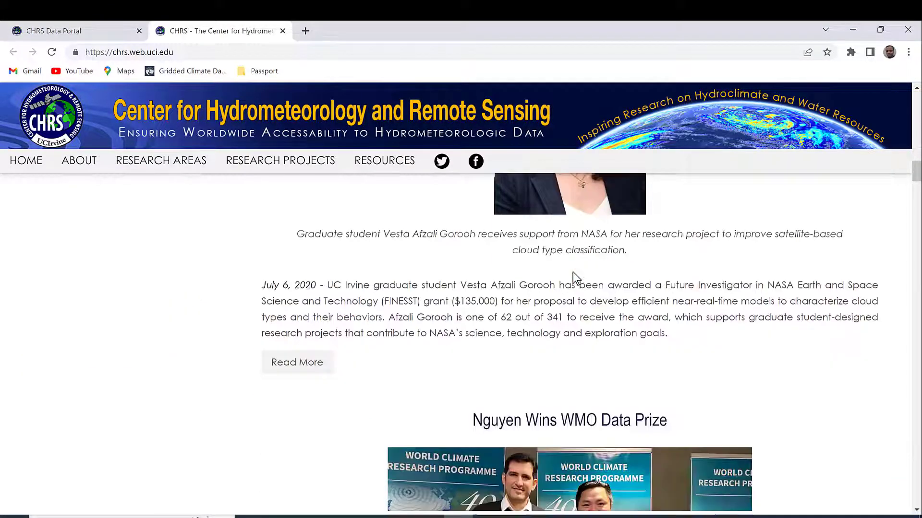
pyautogui.scroll(-7, 573, 272)
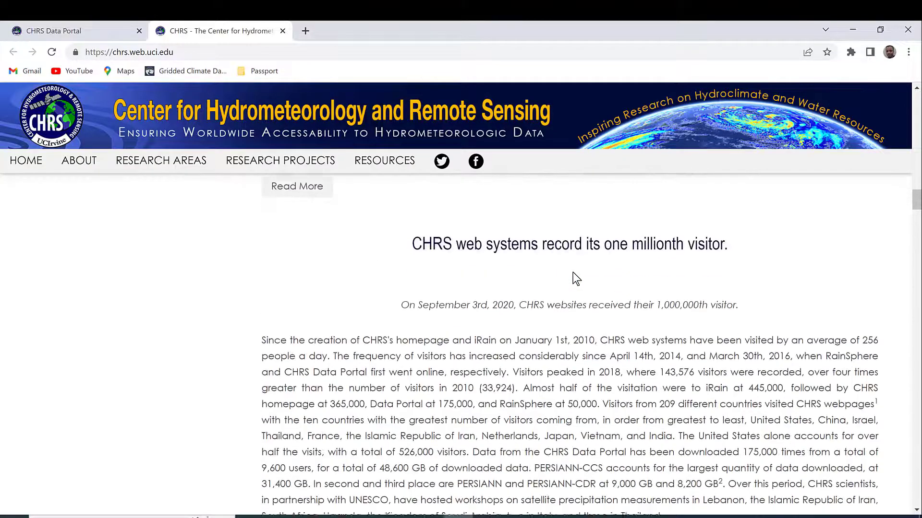
pyautogui.scroll(8, 573, 273)
pyautogui.scroll(12, 572, 273)
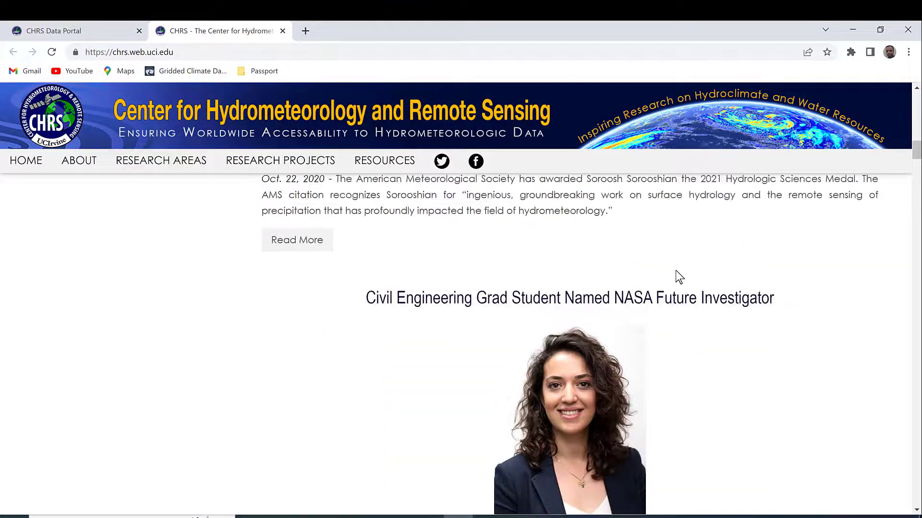
pyautogui.scroll(-9, 673, 270)
pyautogui.moveTo(247, 200)
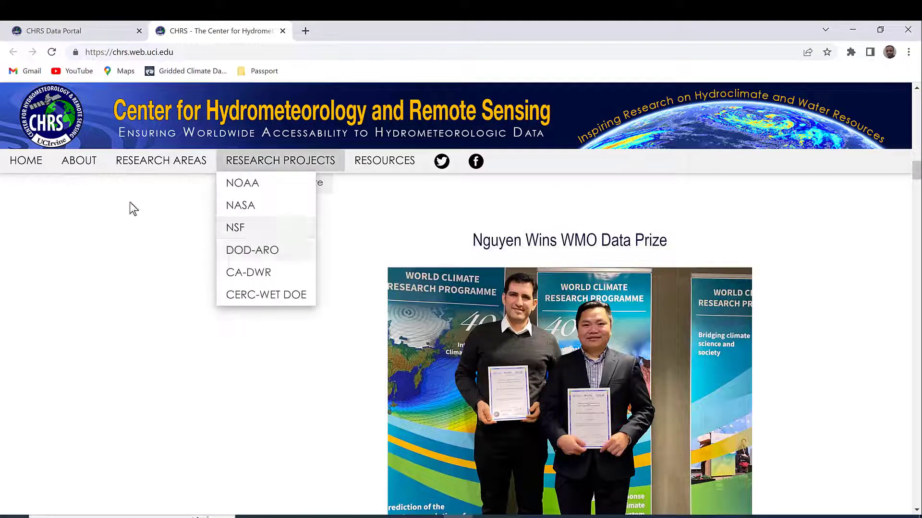
# Return to the data portal and review the PERSIANN-CCS, PERSIANN-CDR and PDIR-Now descriptions, including data period, coverage and resolution.
pyautogui.click(73, 25)
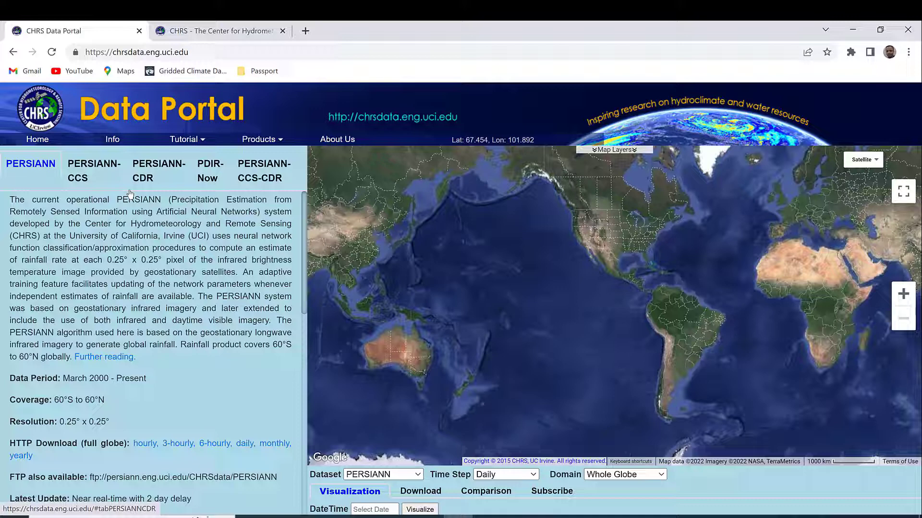
pyautogui.click(93, 177)
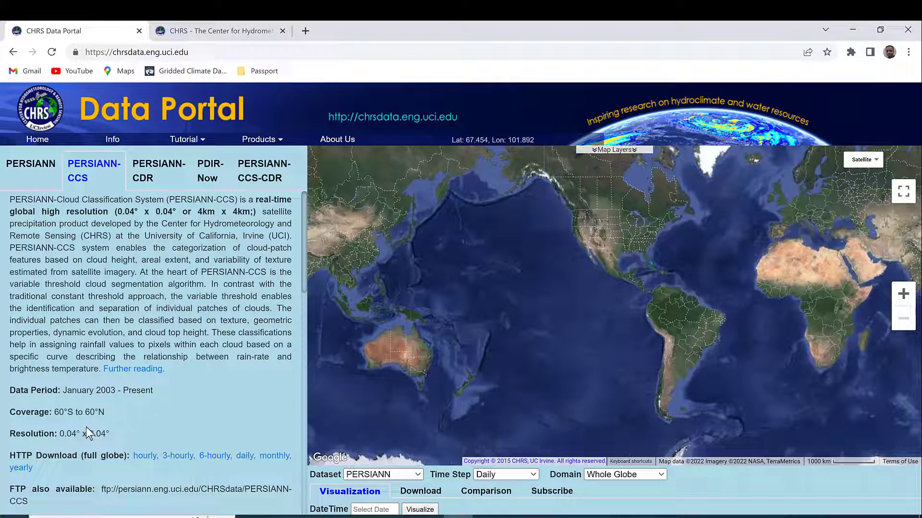
pyautogui.click(152, 176)
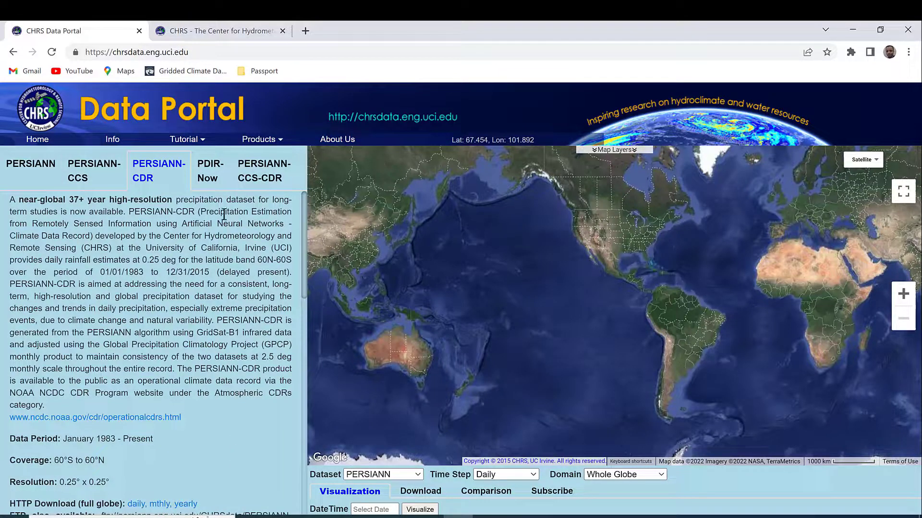
pyautogui.click(214, 179)
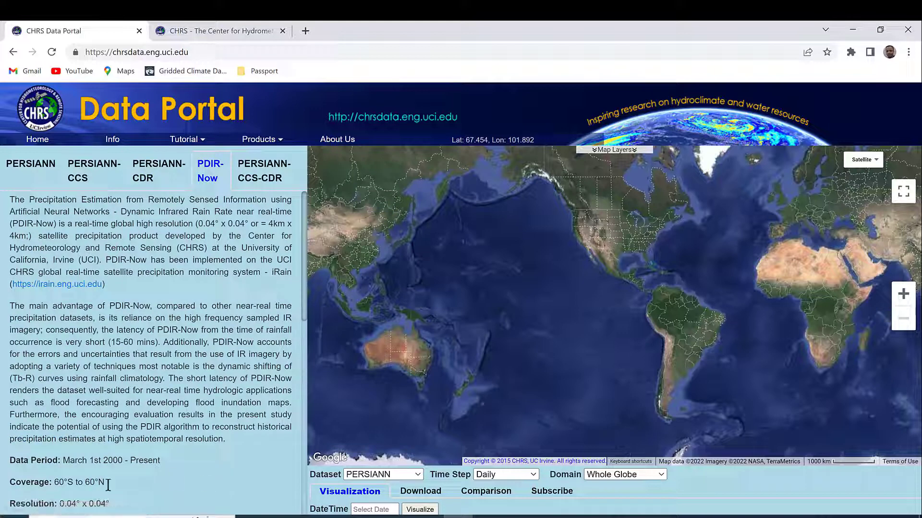
pyautogui.scroll(-1, 220, 464)
pyautogui.scroll(-1, 219, 457)
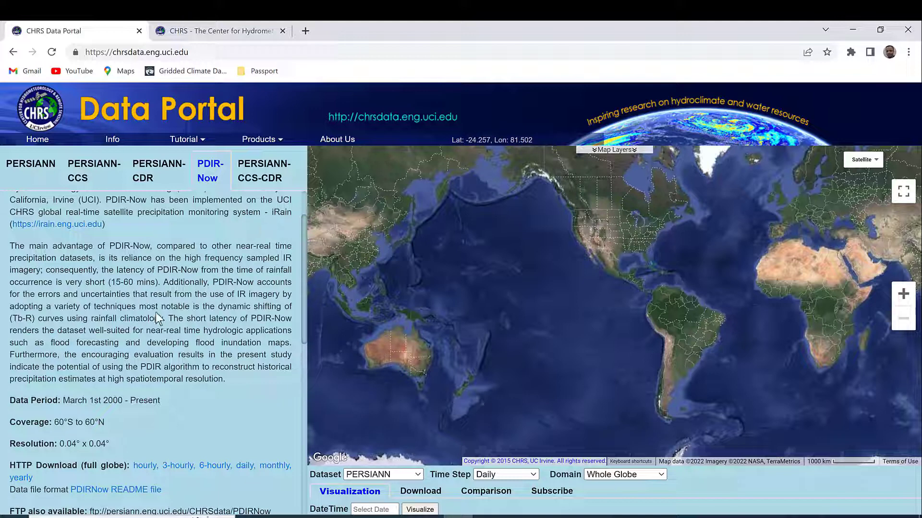
# Set the dataset to PDIR-Now and the time step to Yearly.
pyautogui.click(419, 475)
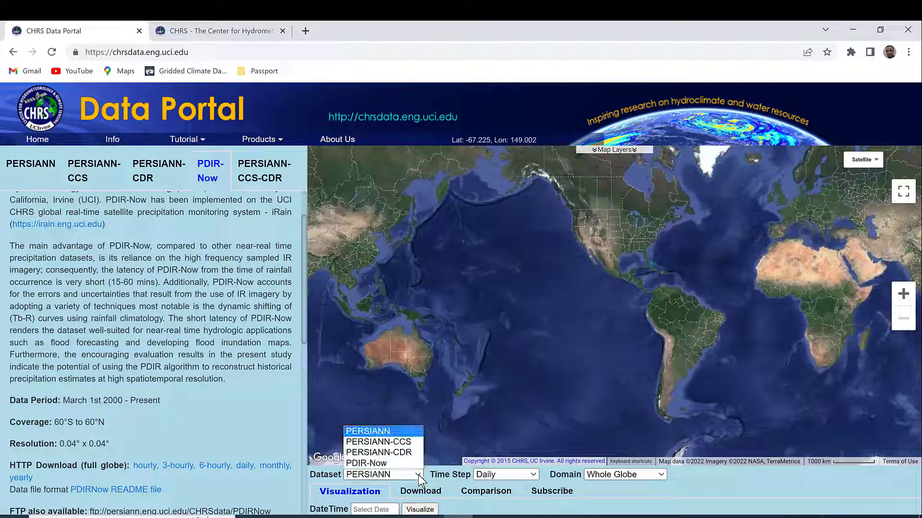
pyautogui.click(393, 464)
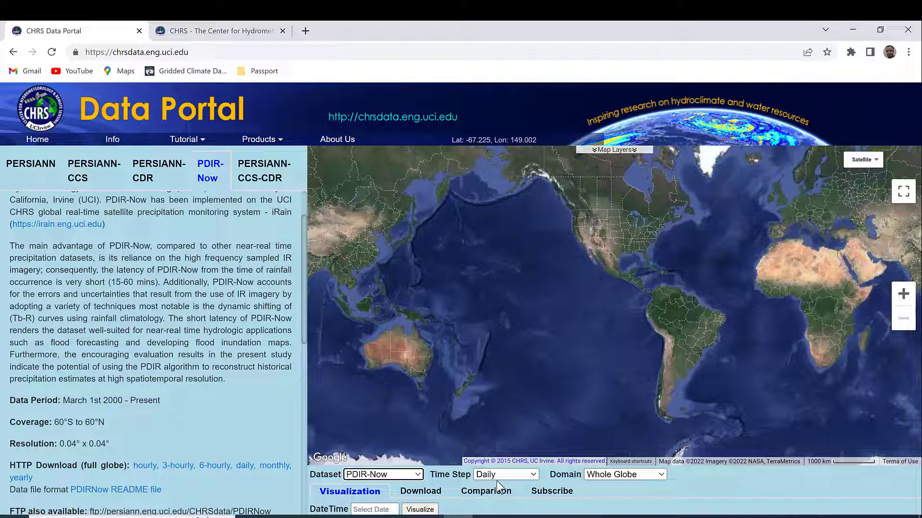
pyautogui.click(529, 475)
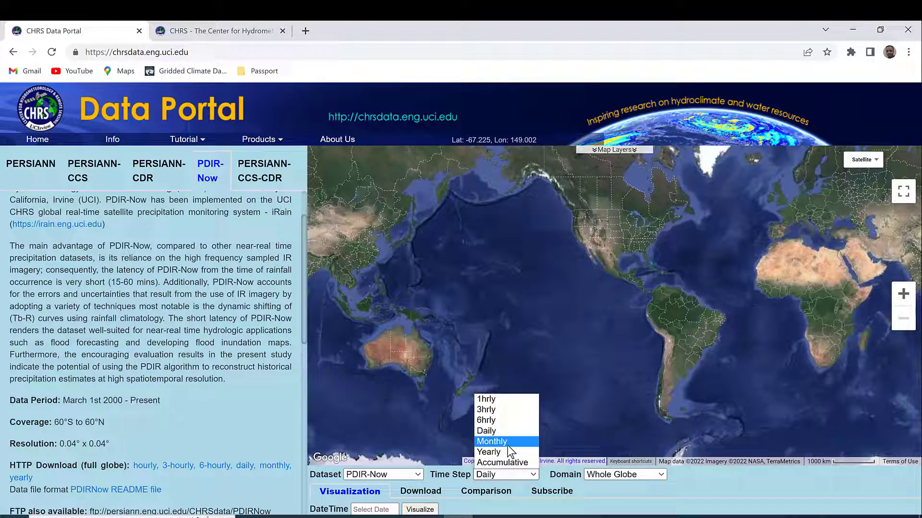
pyautogui.press('Up')
pyautogui.press('Up')
pyautogui.press('Up')
pyautogui.press('Up')
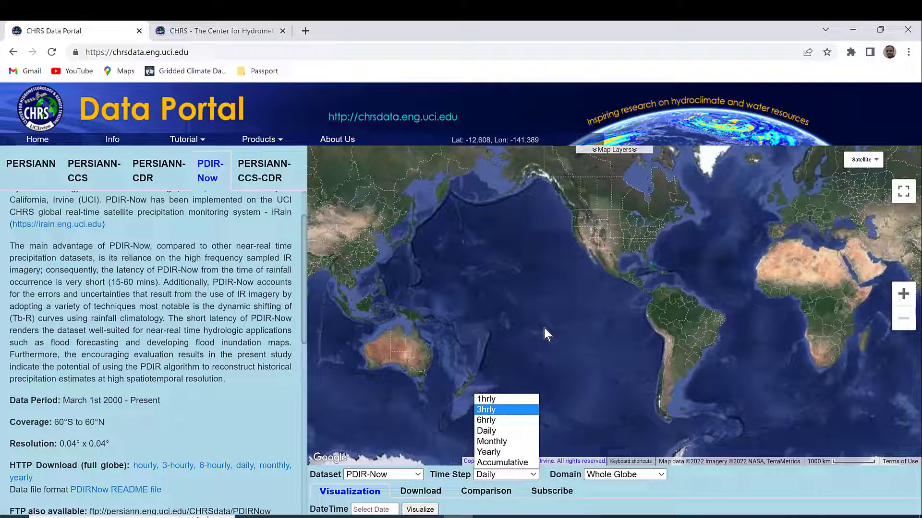
pyautogui.click(499, 451)
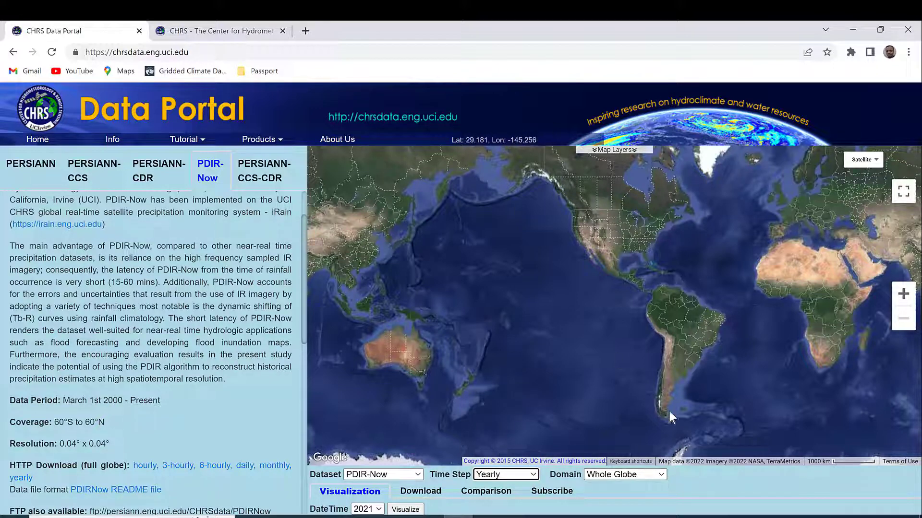
pyautogui.click(660, 474)
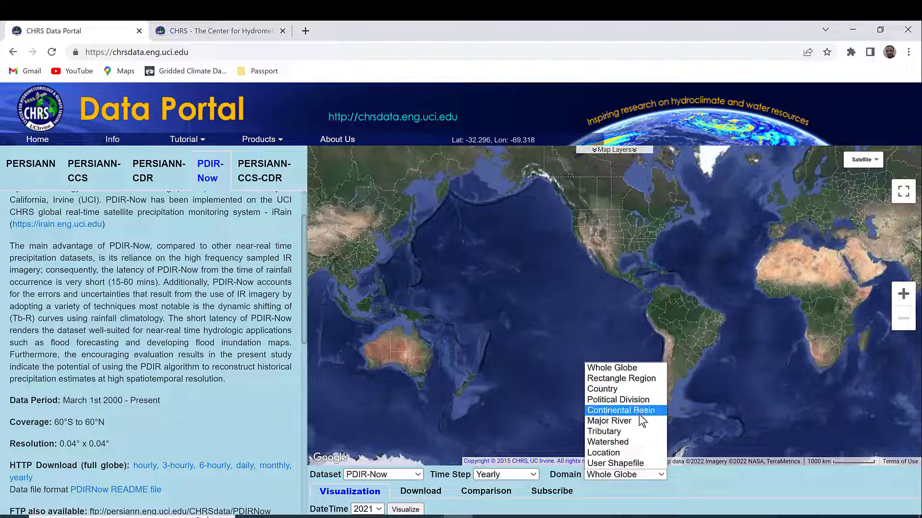
pyautogui.click(637, 463)
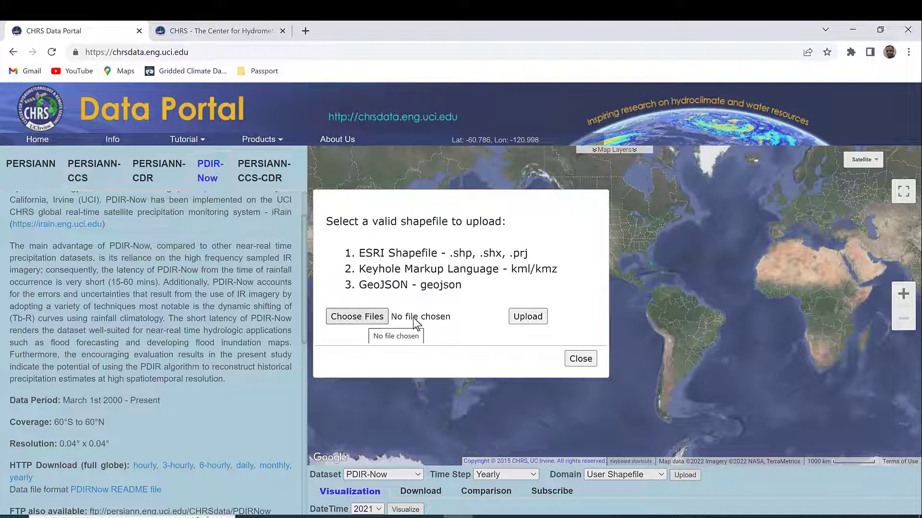
pyautogui.click(581, 359)
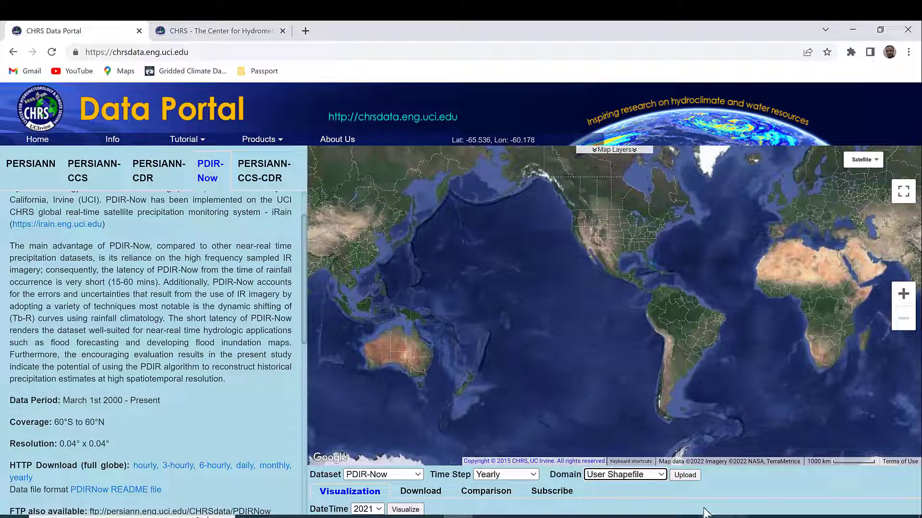
# Set the domain to Country and select Ethiopia on the map.
pyautogui.click(660, 475)
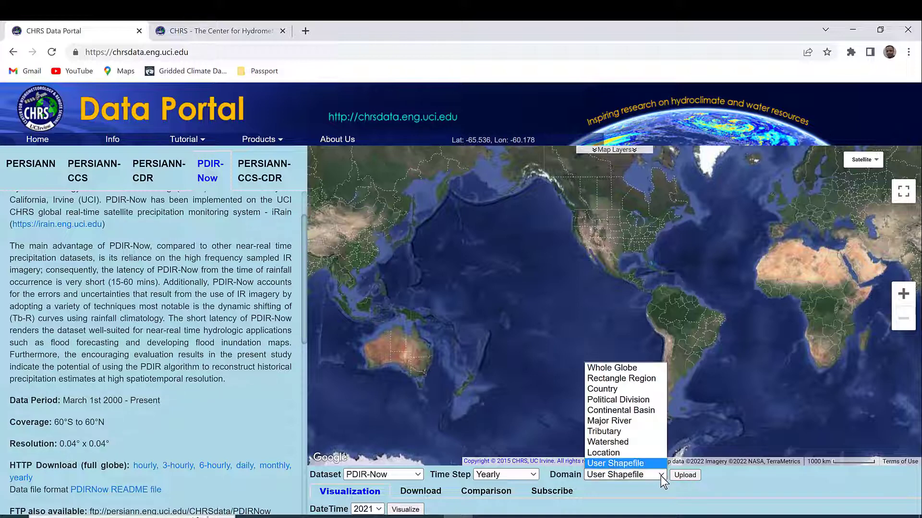
pyautogui.click(622, 390)
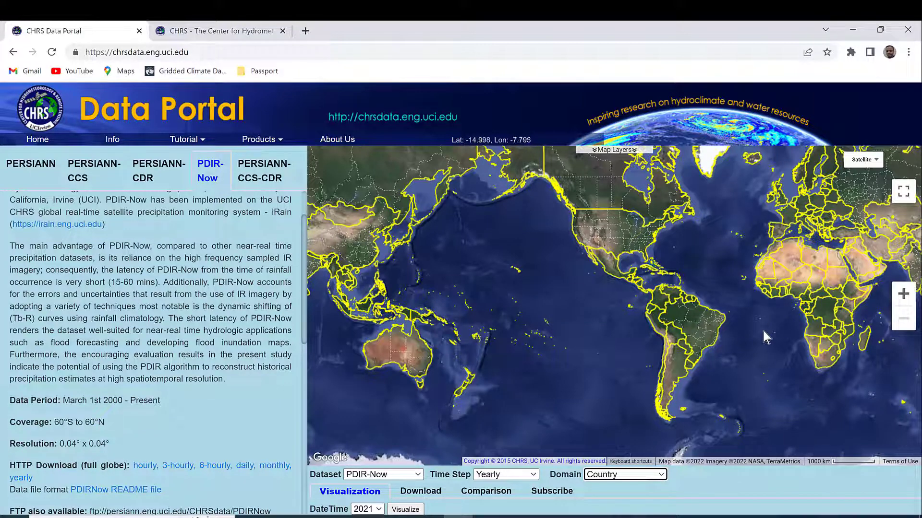
pyautogui.moveTo(662, 345); pyautogui.dragTo(531, 349)
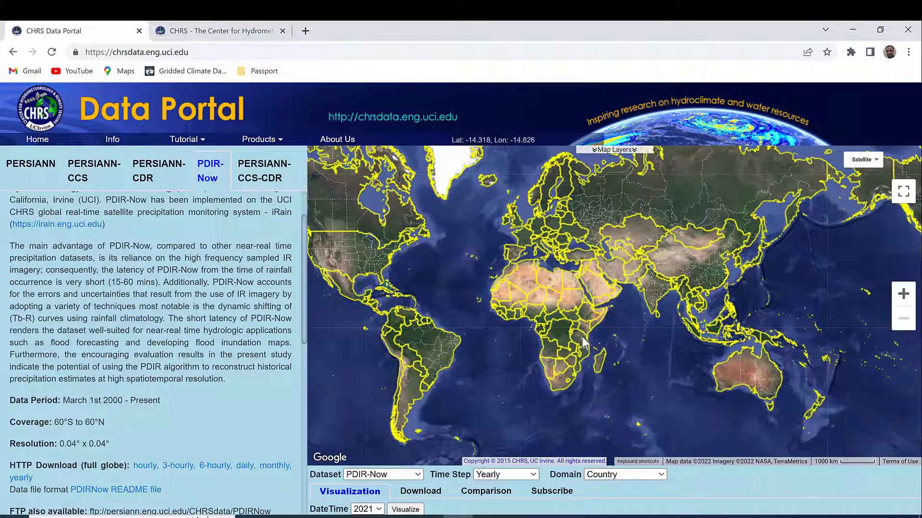
pyautogui.scroll(2, 584, 323)
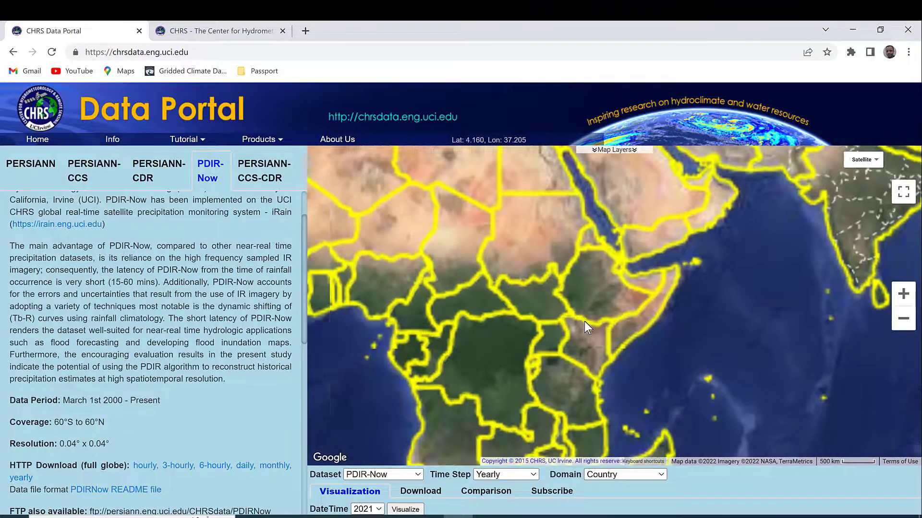
pyautogui.scroll(1, 596, 282)
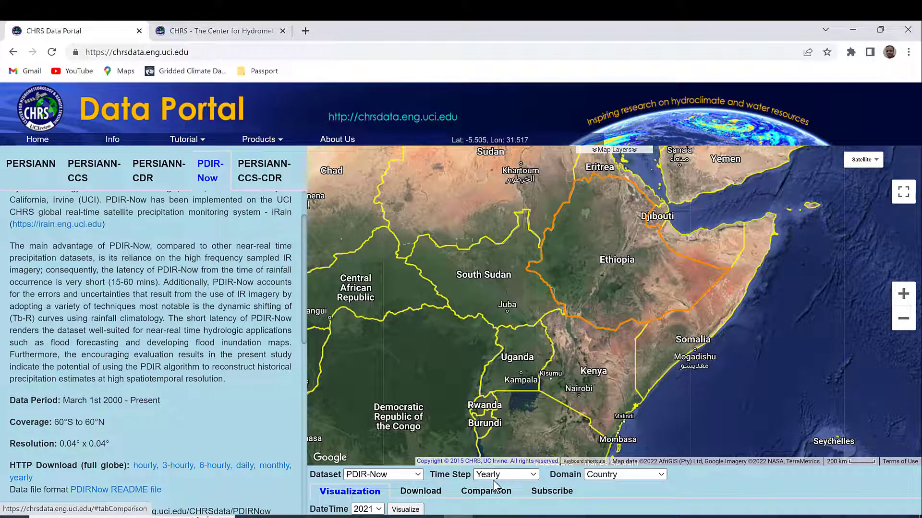
# Set the download period to run from 2001 to 2021.
pyautogui.click(419, 492)
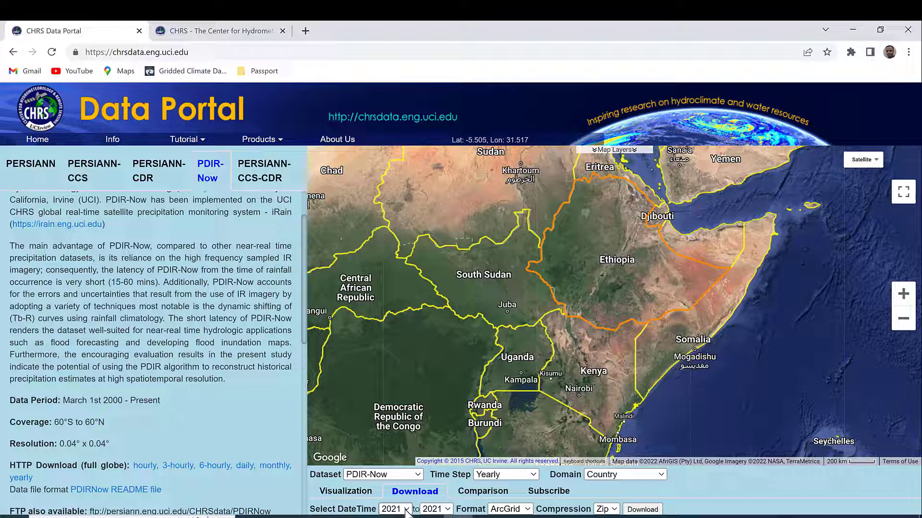
pyautogui.click(406, 509)
pyautogui.click(406, 509)
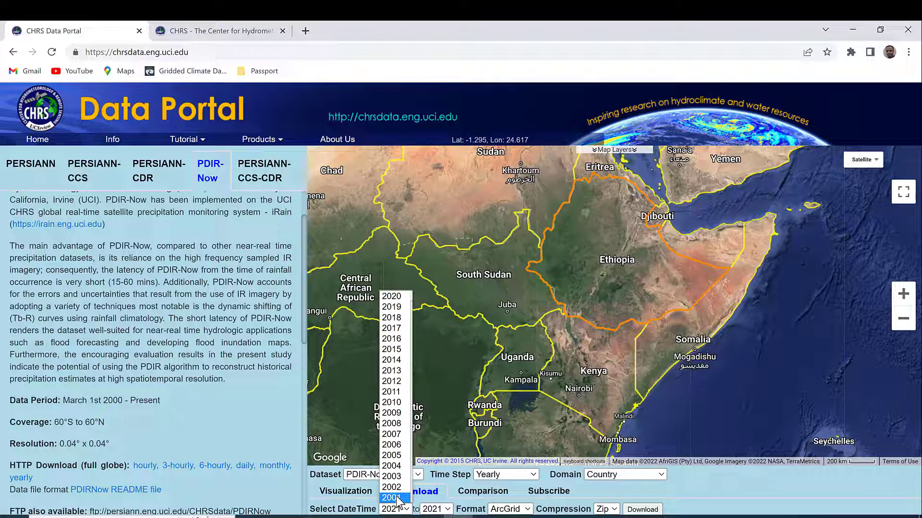
pyautogui.click(398, 499)
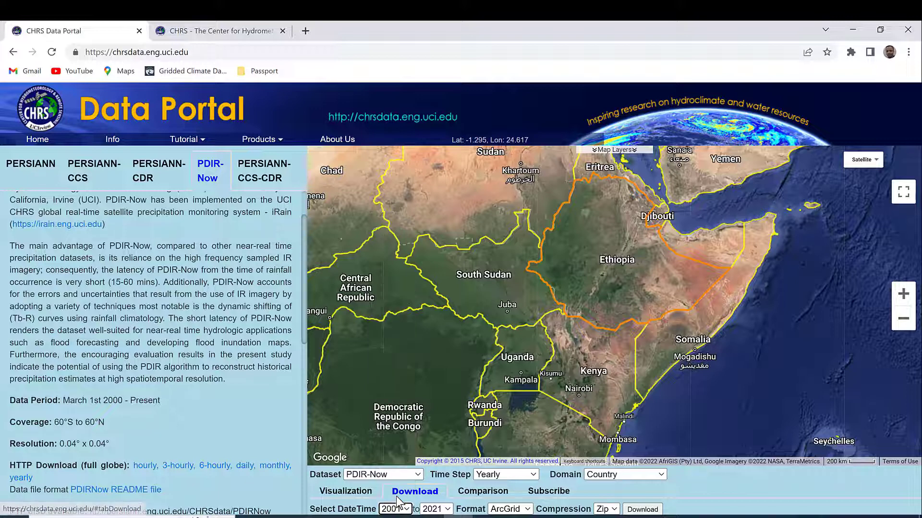
pyautogui.click(448, 510)
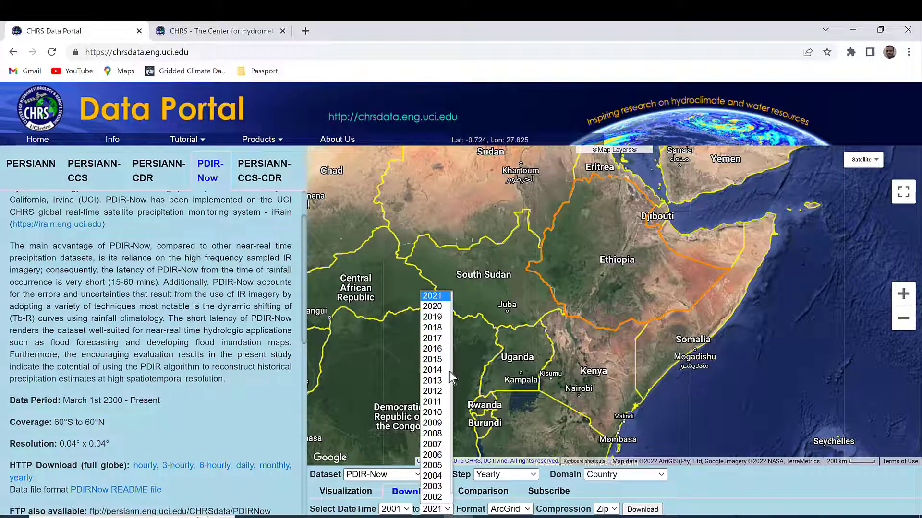
pyautogui.click(439, 298)
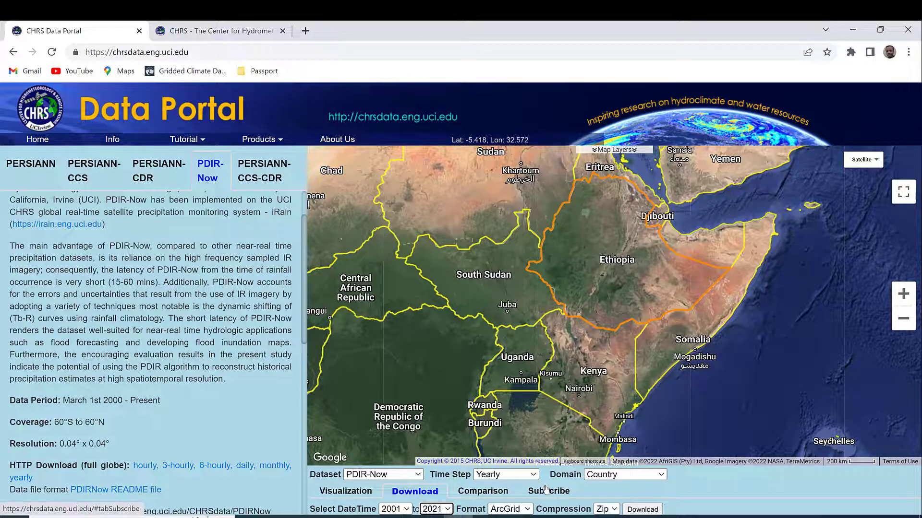
# Set the download file format to Tif and keep Zip as the compression.
pyautogui.click(527, 510)
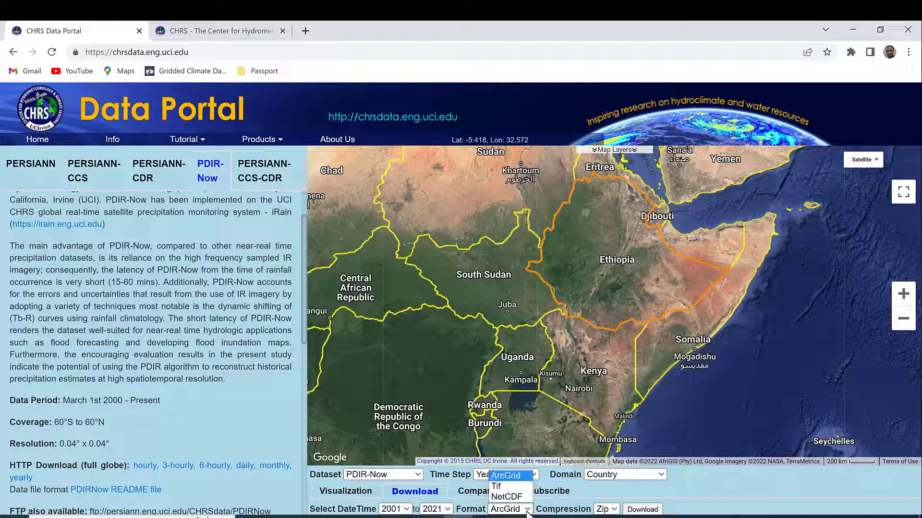
pyautogui.click(515, 488)
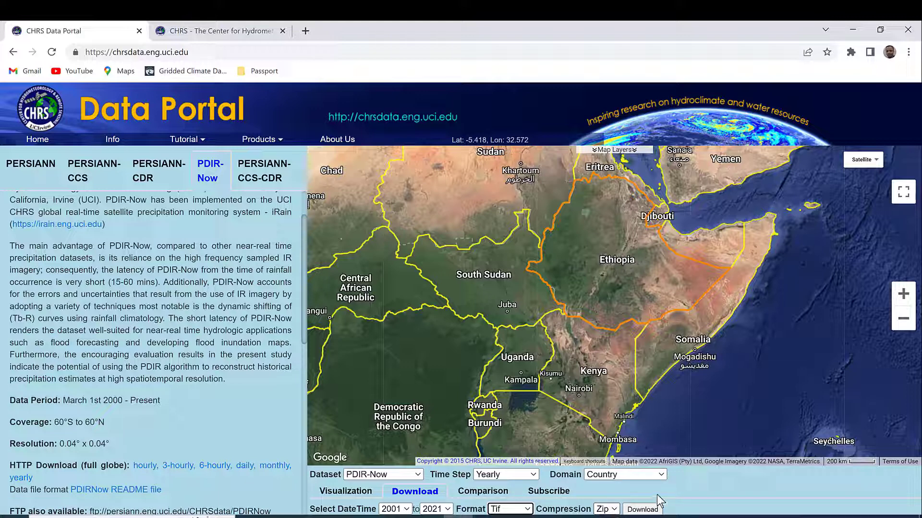
pyautogui.click(615, 510)
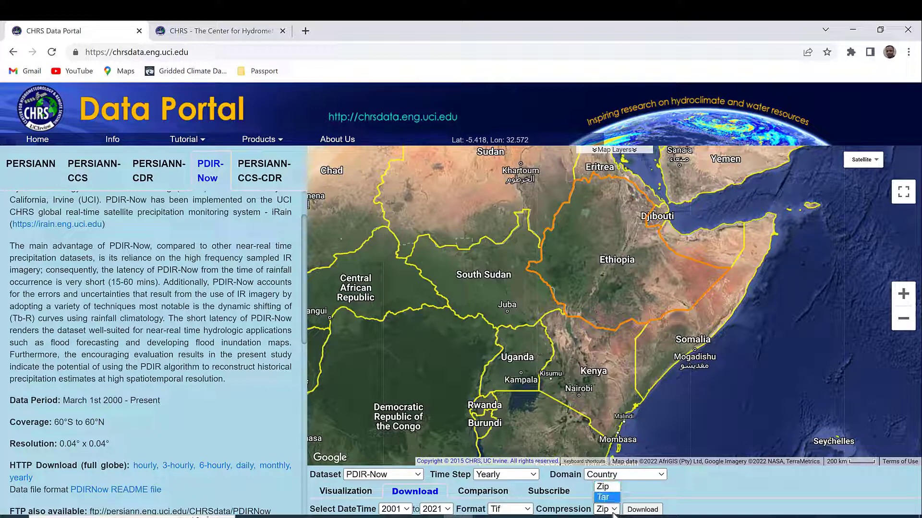
pyautogui.click(699, 489)
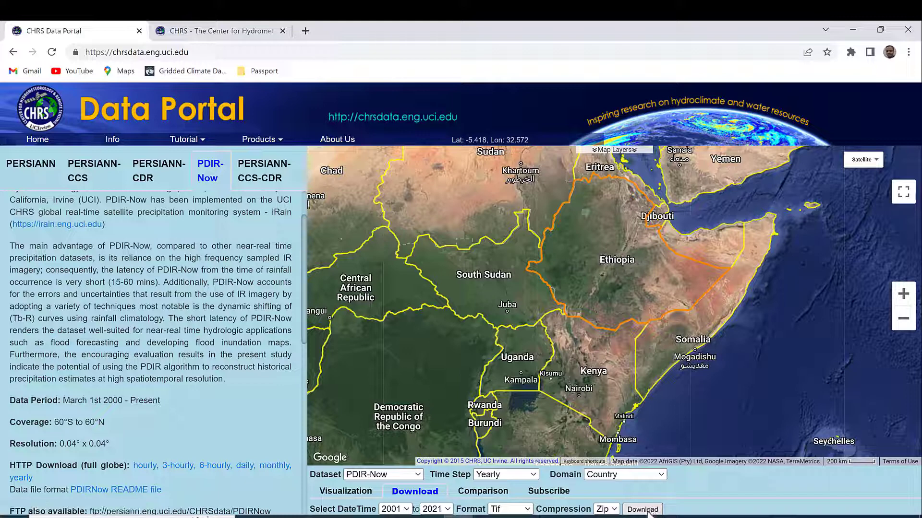
# Visualize the 2021 yearly rainfall over Ethiopia on the map.
pyautogui.click(346, 492)
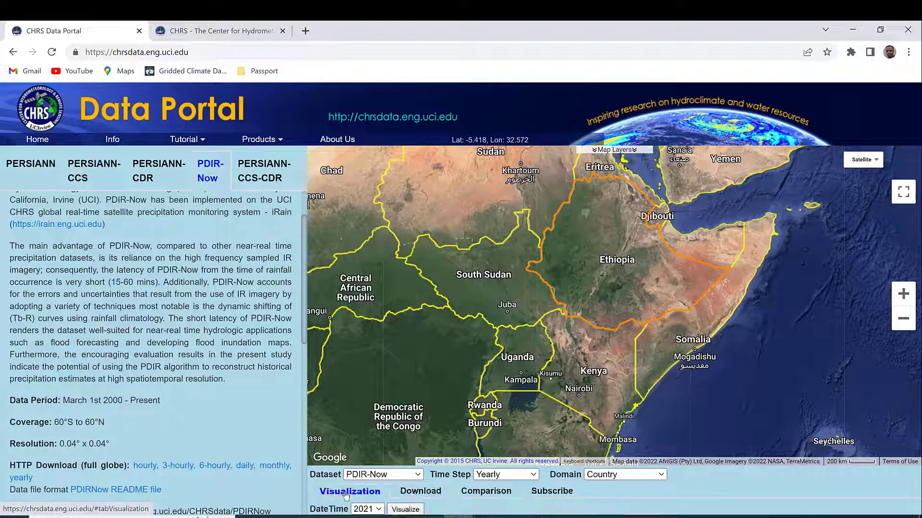
pyautogui.click(403, 510)
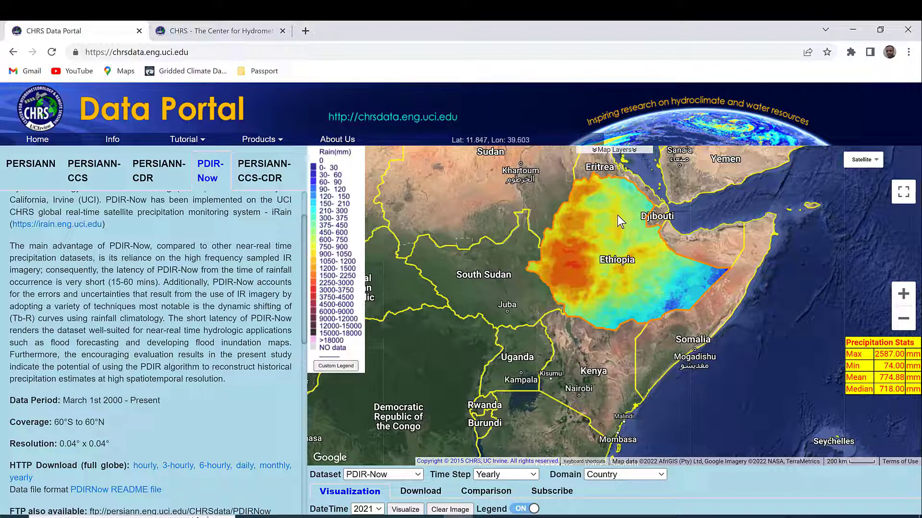
# Set the download start year to 2001, keeping 2021 as the end year, and request the data download.
pyautogui.click(416, 498)
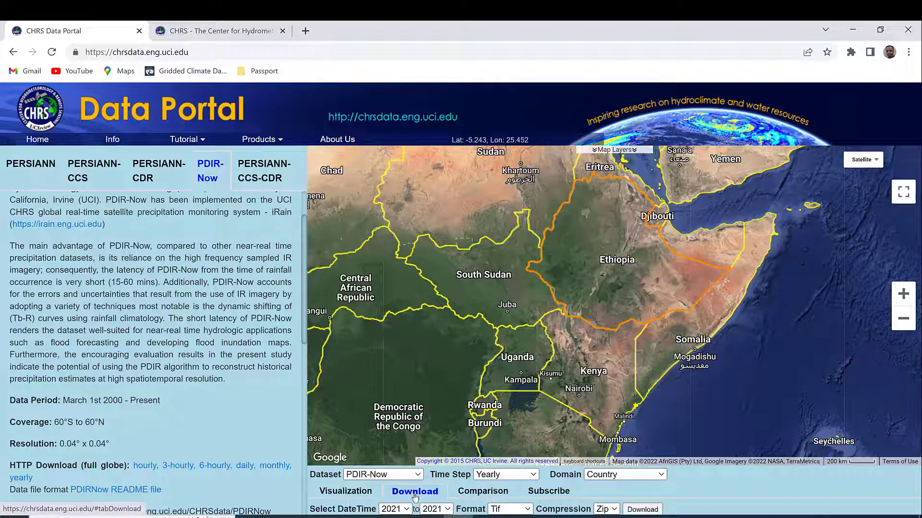
pyautogui.click(410, 510)
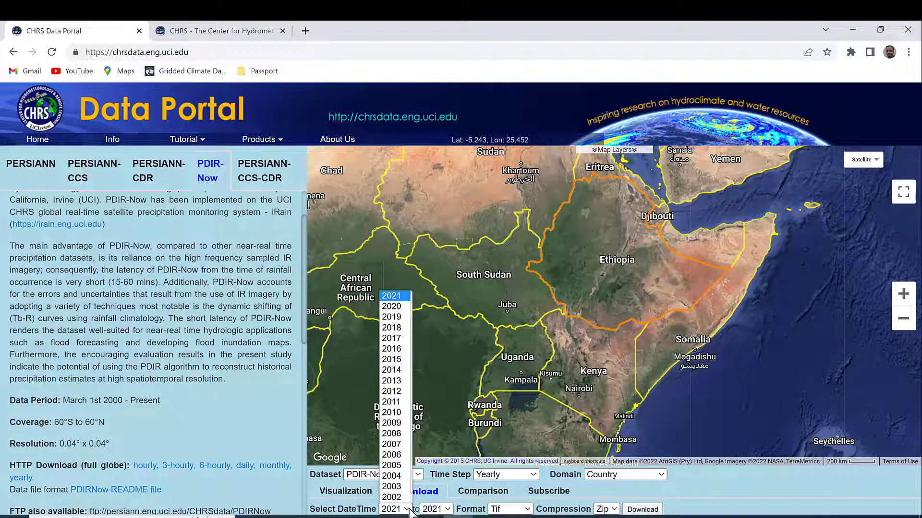
pyautogui.scroll(-1, 396, 480)
pyautogui.click(393, 499)
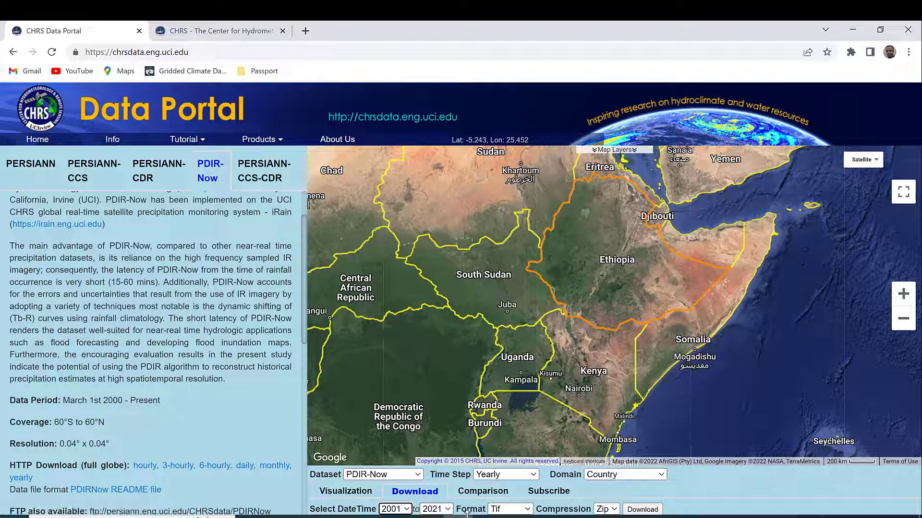
pyautogui.click(654, 511)
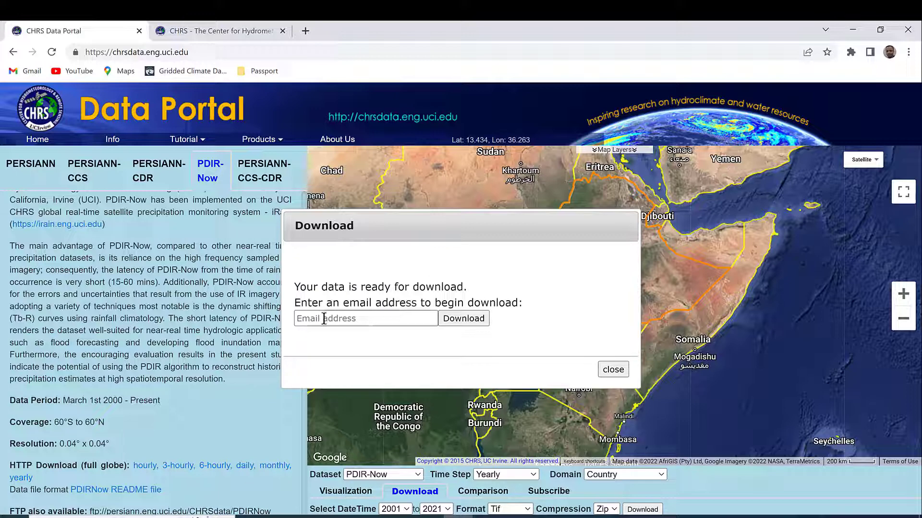
# Enter the e-mail address in the download dialog and submit it to obtain the file link.
pyautogui.click(324, 319)
pyautogui.click(345, 320)
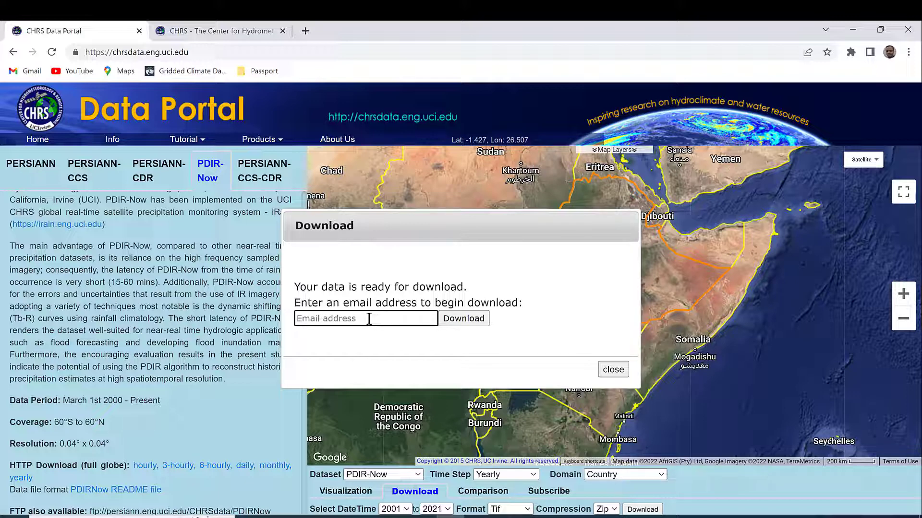
pyautogui.hotkey('ctrl', 'v')
pyautogui.click(475, 322)
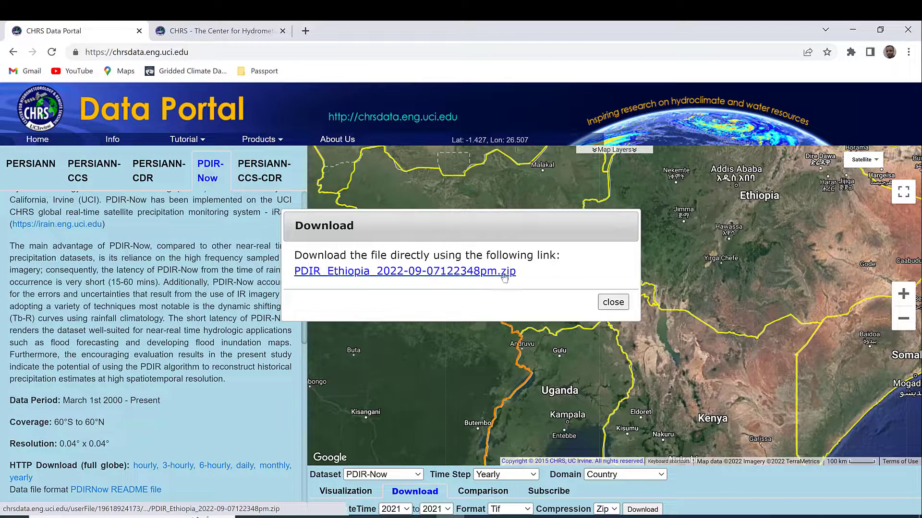
# Open the Ethiopia PDIR zip link and choose the GISData folder on drive D as the save location.
pyautogui.click(444, 272)
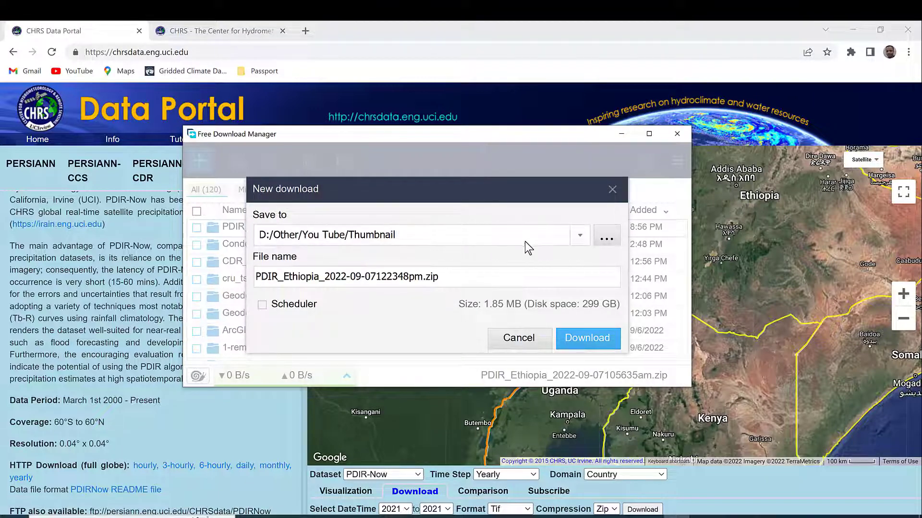
pyautogui.click(601, 238)
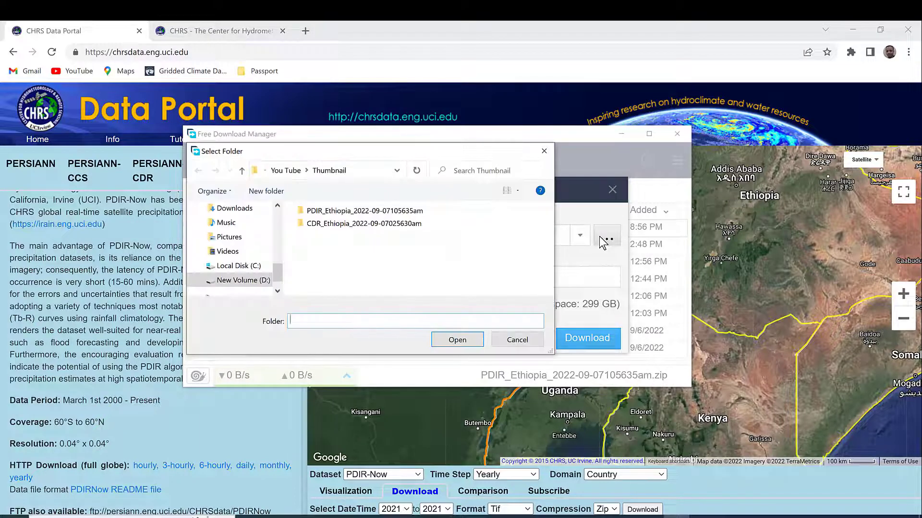
pyautogui.click(278, 291)
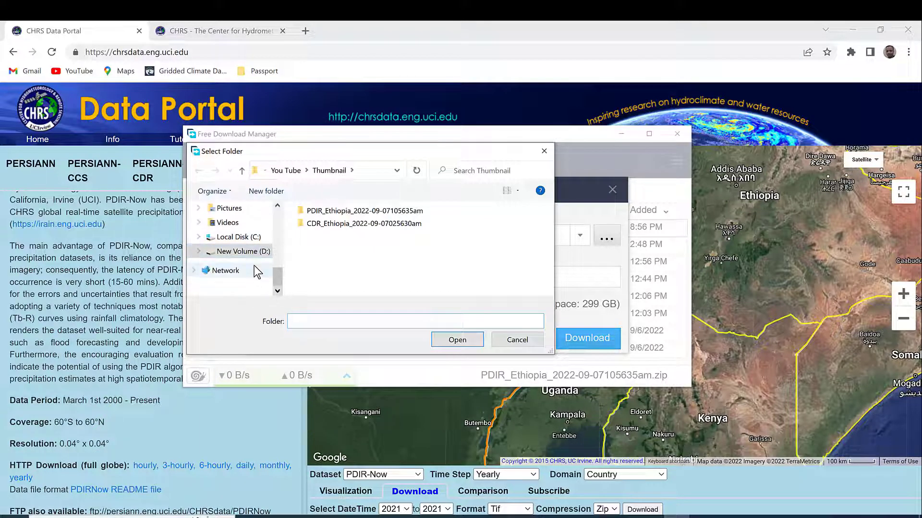
pyautogui.click(240, 251)
pyautogui.scroll(-5, 386, 266)
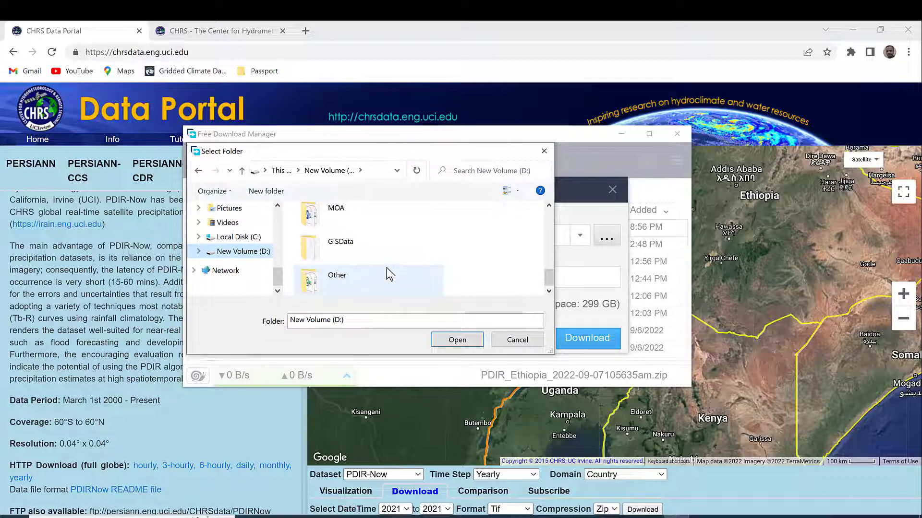
pyautogui.click(378, 242)
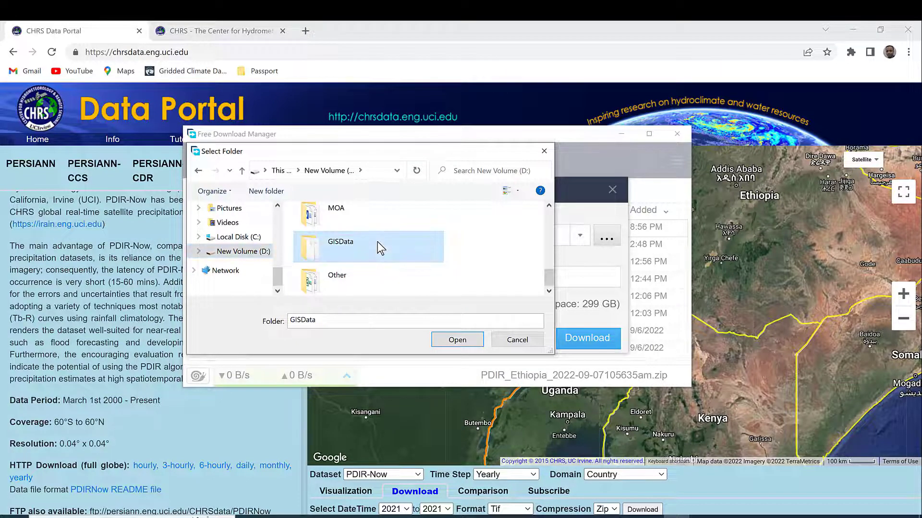
pyautogui.click(449, 344)
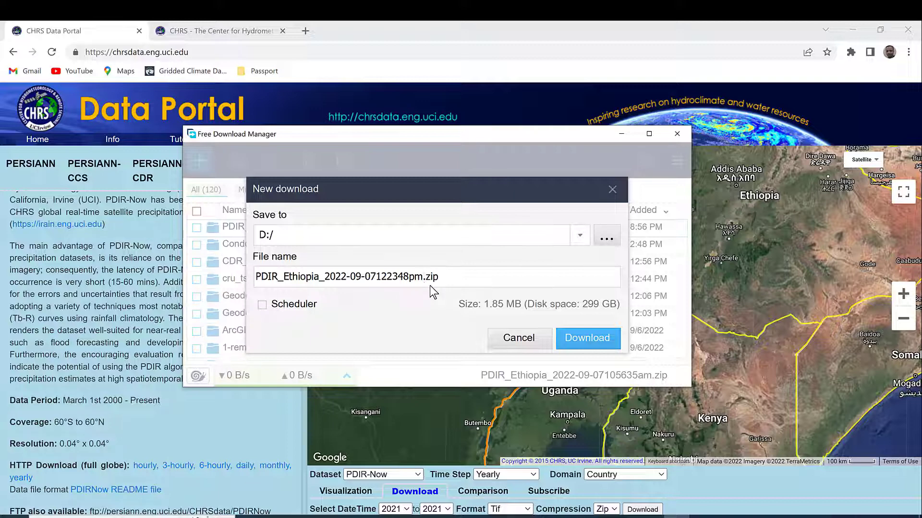
pyautogui.press('BackSpace')
pyautogui.press('BackSpace')
pyautogui.press('BackSpace')
pyautogui.press('BackSpace')
pyautogui.press('BackSpace')
pyautogui.press('BackSpace')
pyautogui.press('BackSpace')
pyautogui.press('BackSpace')
pyautogui.press('BackSpace')
pyautogui.press('BackSpace')
pyautogui.press('BackSpace')
pyautogui.press('BackSpace')
pyautogui.press('BackSpace')
pyautogui.press('BackSpace')
pyautogui.press('BackSpace')
pyautogui.press('BackSpace')
pyautogui.press('BackSpace')
pyautogui.press('BackSpace')
pyautogui.press('BackSpace')
pyautogui.press('BackSpace')
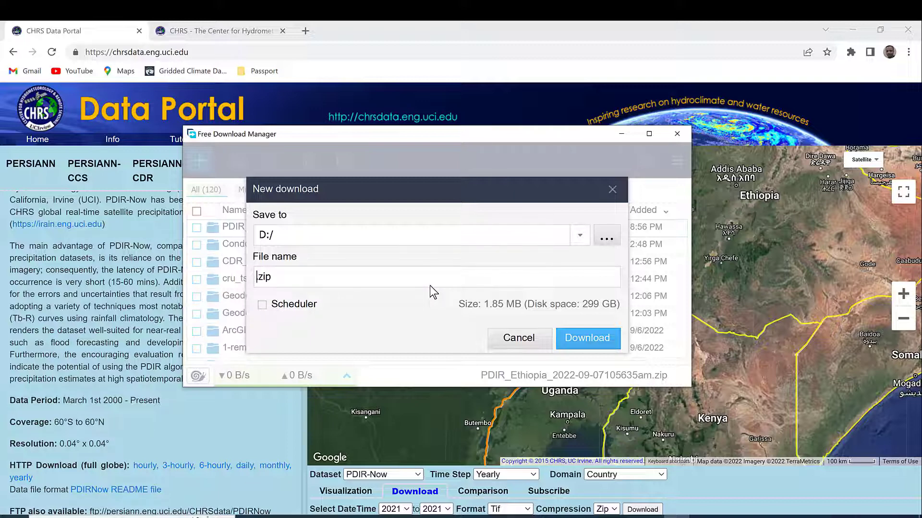
pyautogui.hotkey('ctrl', 'z')
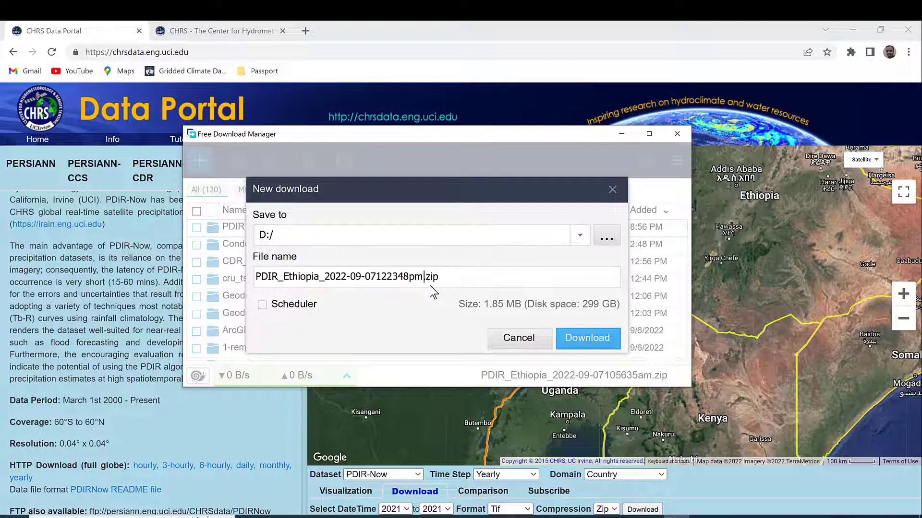
# Rename the download file as PDIR_rain.zip and start downloading it.
pyautogui.press('BackSpace')
pyautogui.press('BackSpace')
pyautogui.press('BackSpace')
pyautogui.press('BackSpace')
pyautogui.press('BackSpace')
pyautogui.press('BackSpace')
pyautogui.press('BackSpace')
pyautogui.press('BackSpace')
pyautogui.press('BackSpace')
pyautogui.press('BackSpace')
pyautogui.press('BackSpace')
pyautogui.press('BackSpace')
pyautogui.press('BackSpace')
pyautogui.press('BackSpace')
pyautogui.press('BackSpace')
pyautogui.press('BackSpace')
pyautogui.press('BackSpace')
pyautogui.press('BackSpace')
pyautogui.press('BackSpace')
pyautogui.press('BackSpace')
pyautogui.press('BackSpace')
pyautogui.press('BackSpace')
pyautogui.press('BackSpace')
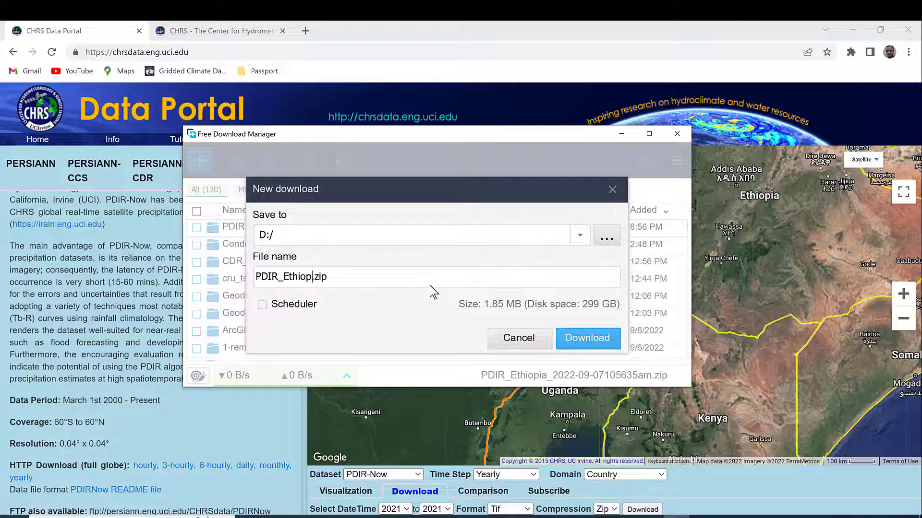
pyautogui.press('BackSpace')
pyautogui.press('BackSpace')
pyautogui.press('BackSpace')
pyautogui.write('rain')
pyautogui.click(582, 341)
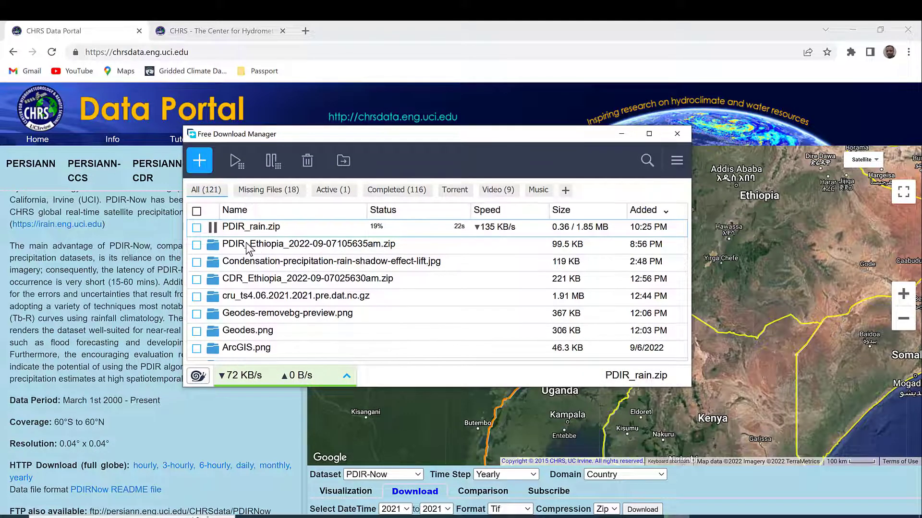
# Switch to File Explorer and open New Volume (D:).
pyautogui.click(196, 245)
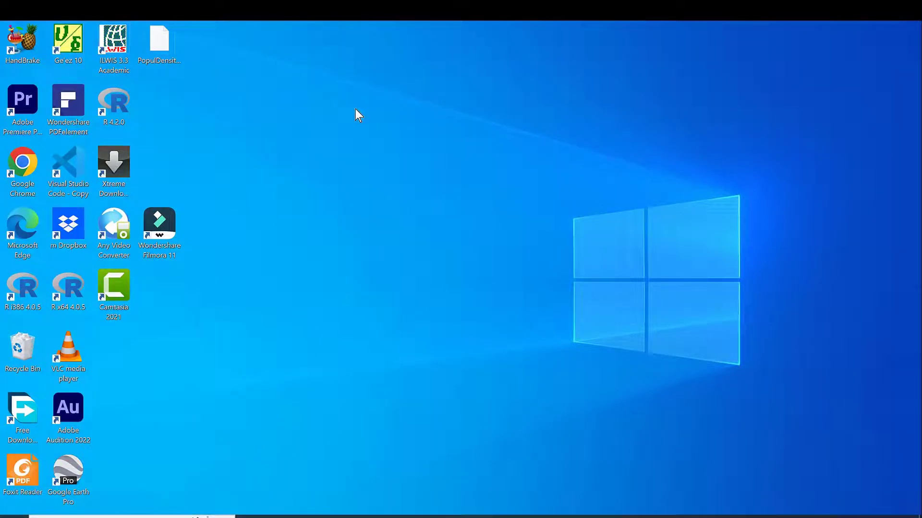
pyautogui.click(365, 517)
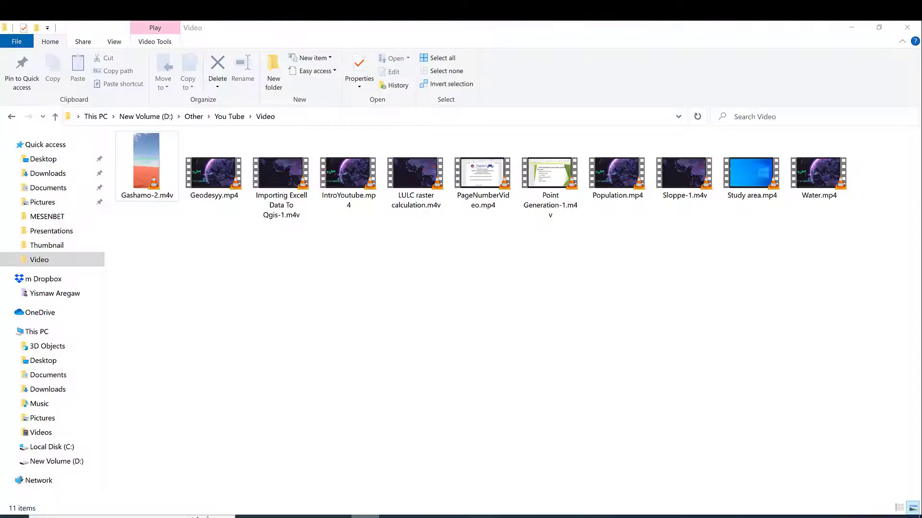
pyautogui.click(70, 462)
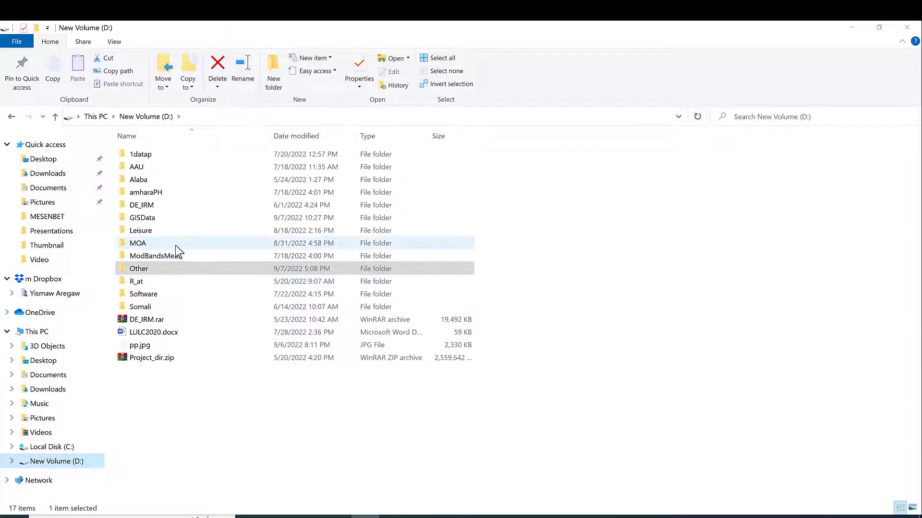
# Open the GISData folder and extract PDIR_rain.zip into its own PDIR_rain subfolder.
pyautogui.doubleClick(175, 220)
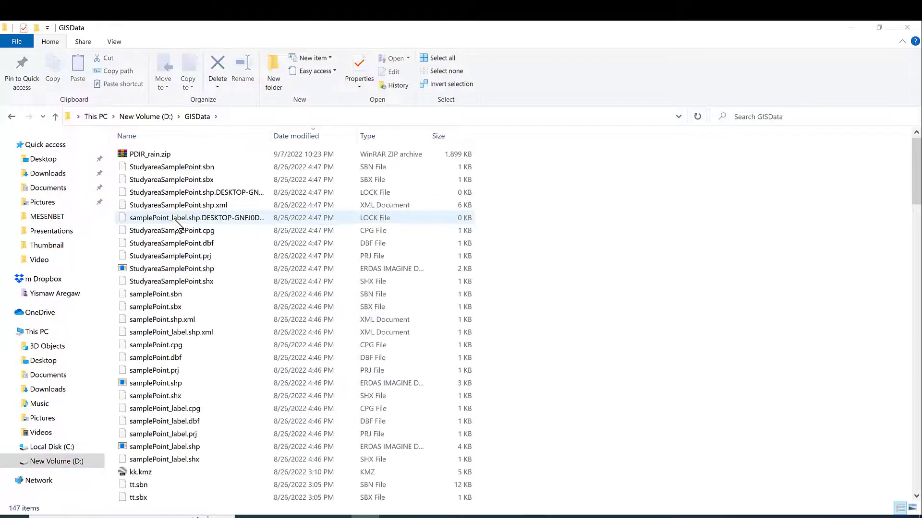
pyautogui.rightClick(148, 153)
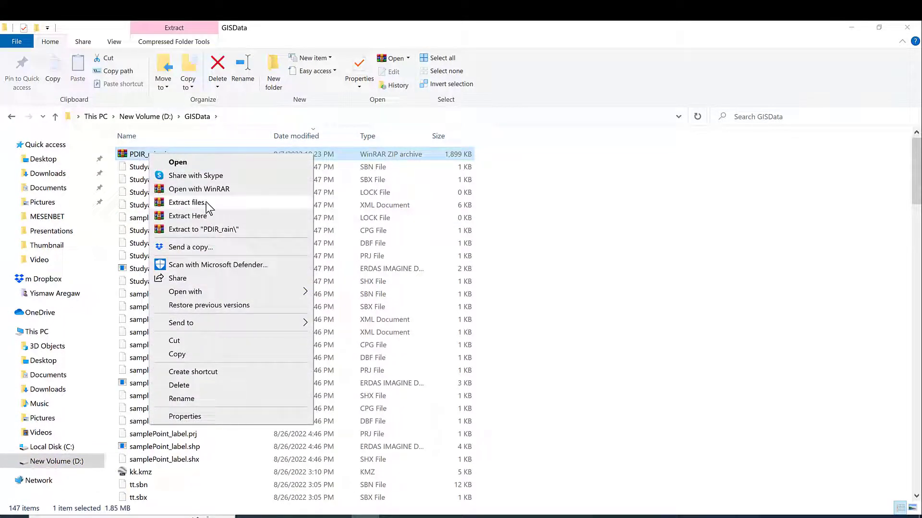
pyautogui.click(207, 205)
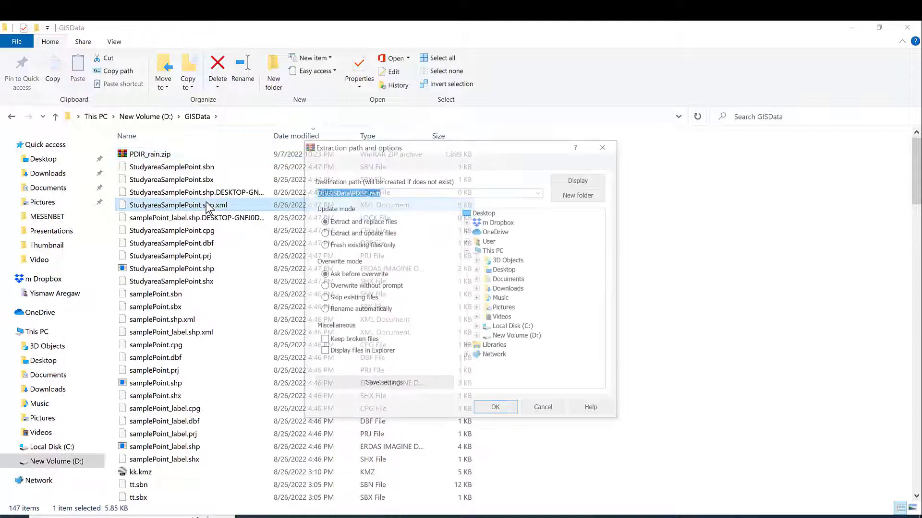
pyautogui.click(486, 413)
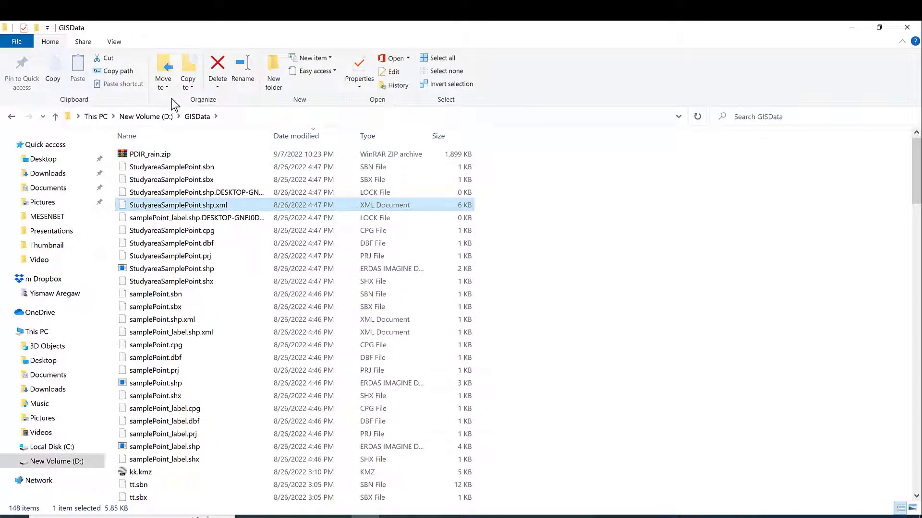
# Locate the extracted PDIR_rain folder among the GISData contents.
pyautogui.click(193, 154)
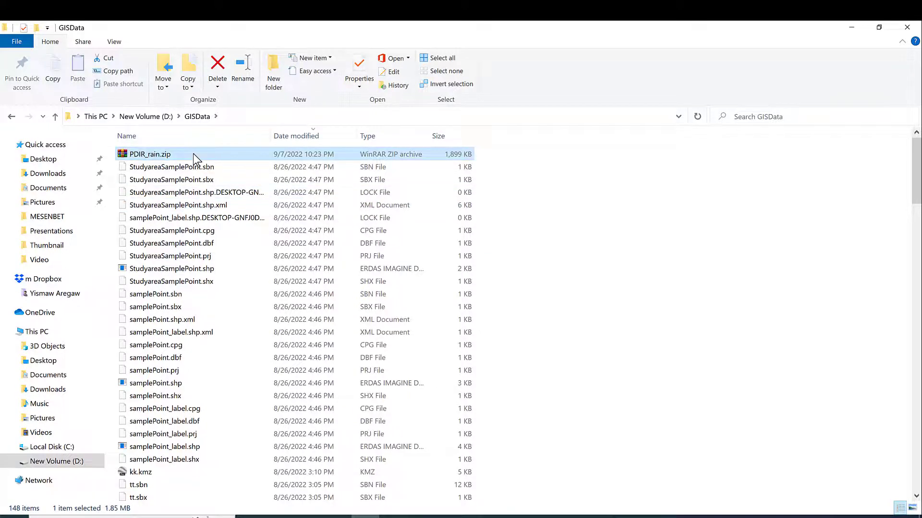
pyautogui.press('p')
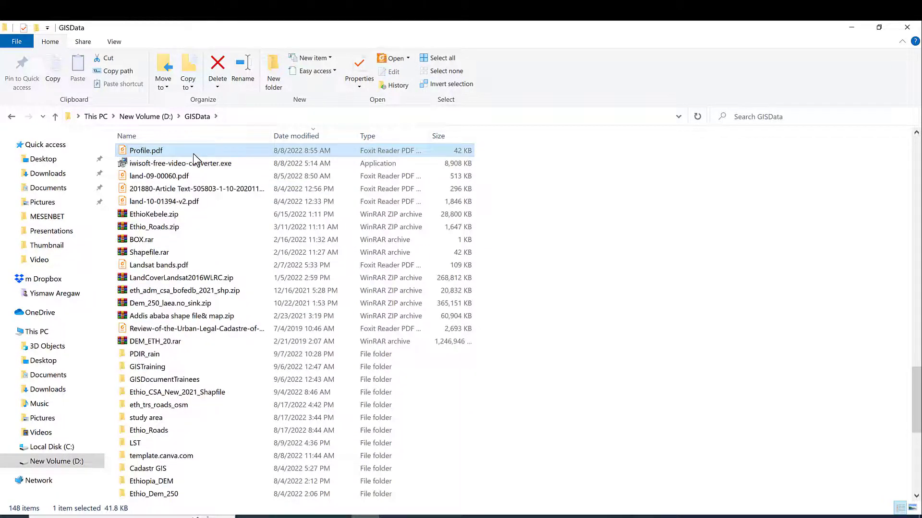
pyautogui.press('p')
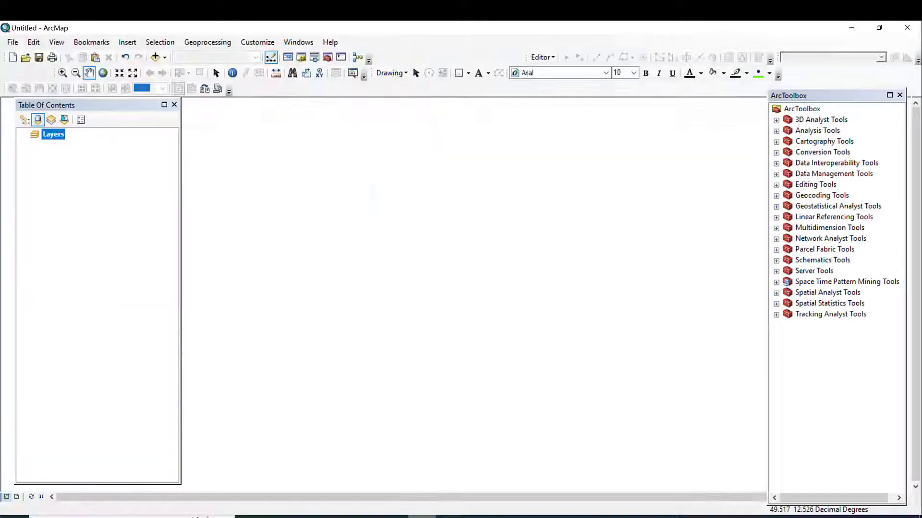
# Switch to ArcMap, start adding data and browse to the GISData folder on drive D.
pyautogui.click(155, 58)
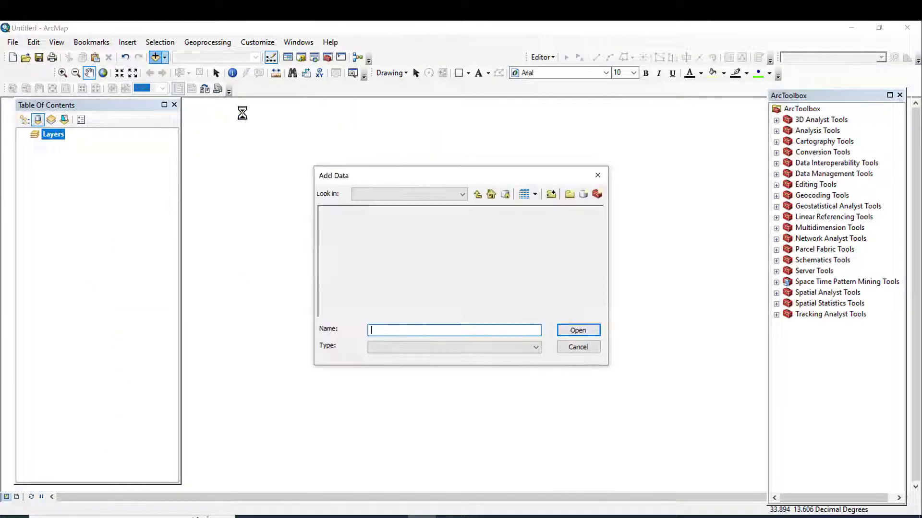
pyautogui.click(480, 195)
pyautogui.click(480, 195)
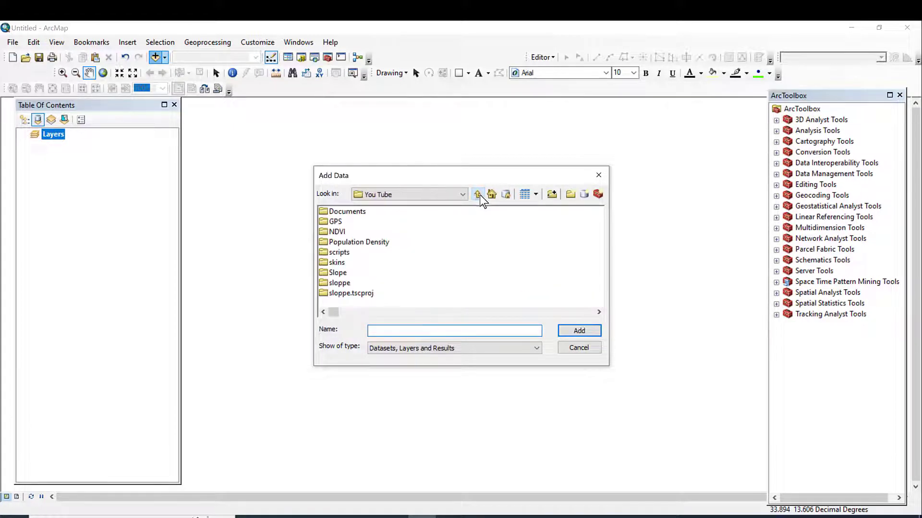
pyautogui.click(477, 195)
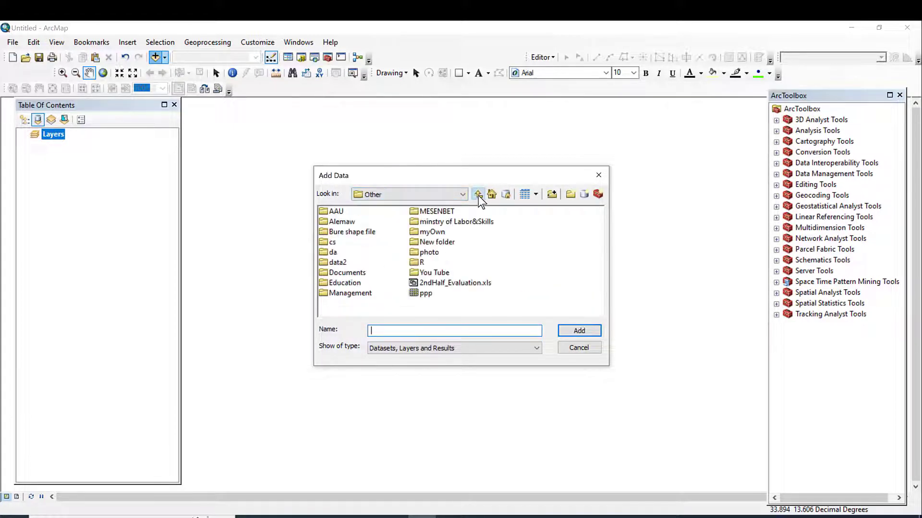
pyautogui.click(459, 195)
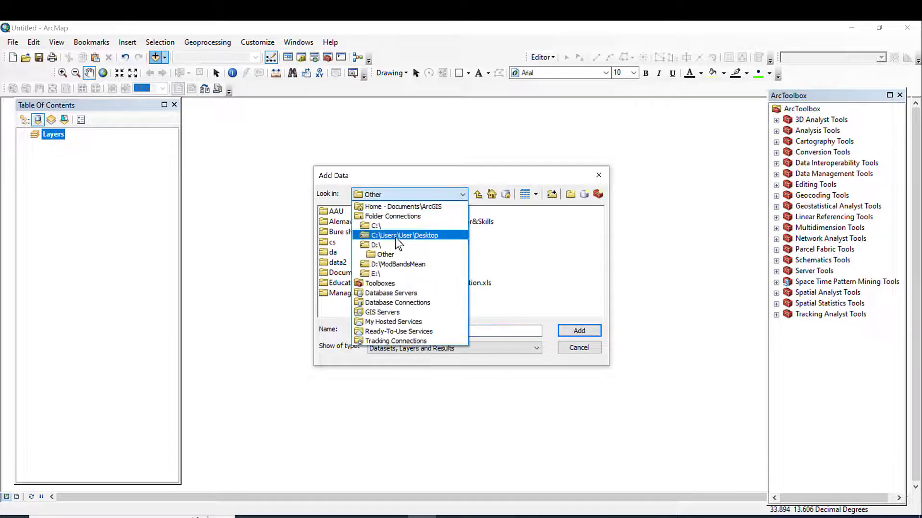
pyautogui.click(389, 247)
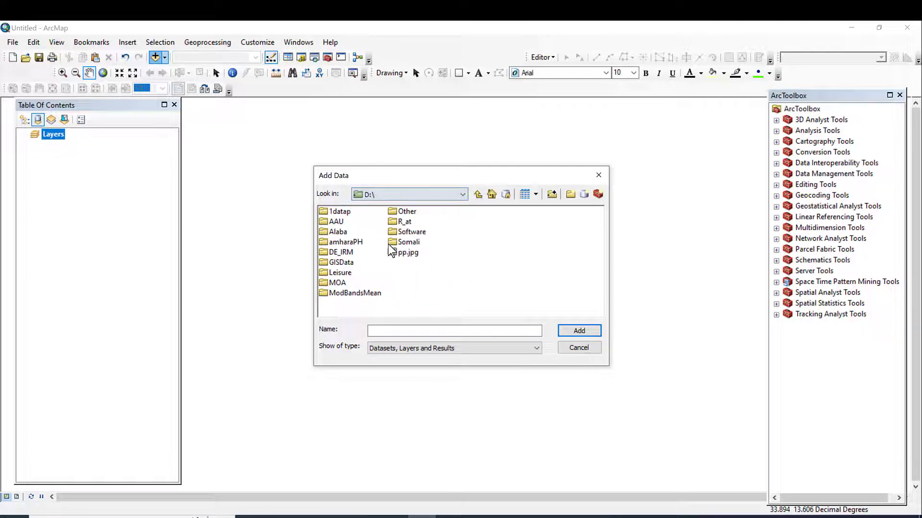
pyautogui.doubleClick(342, 264)
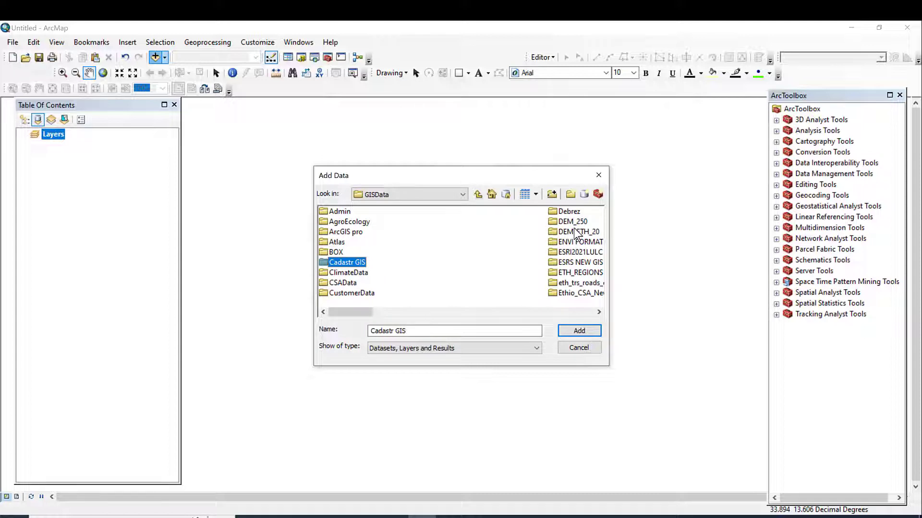
# Find the PDIR_rain folder inside GISData and open it for adding data.
pyautogui.click(599, 312)
pyautogui.click(599, 312)
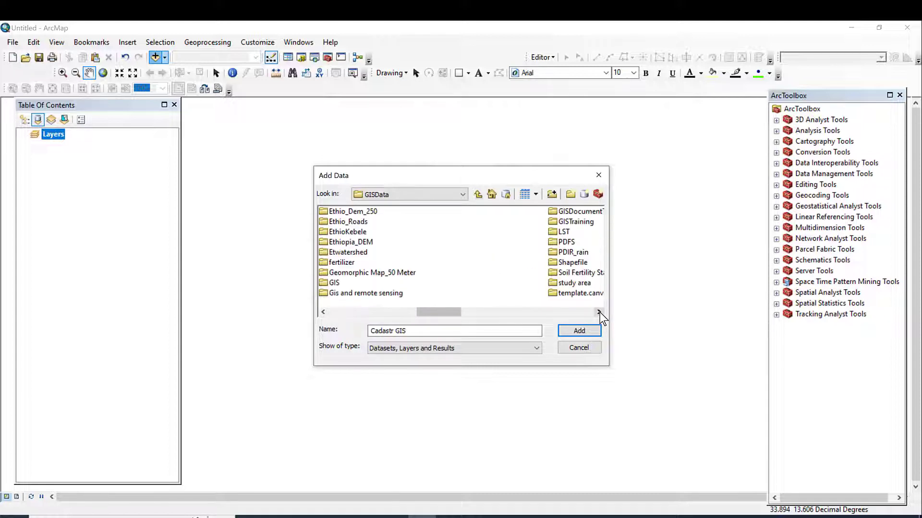
pyautogui.click(599, 312)
pyautogui.click(599, 312)
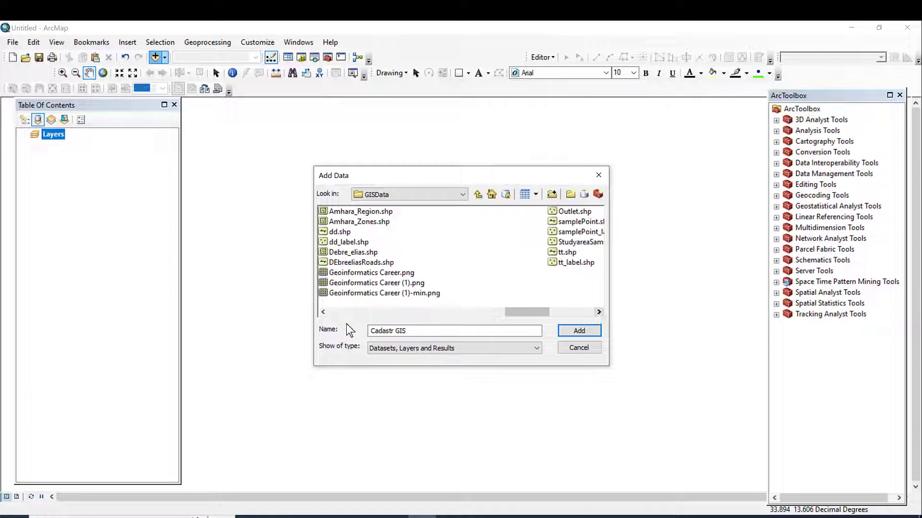
pyautogui.click(324, 312)
pyautogui.click(324, 313)
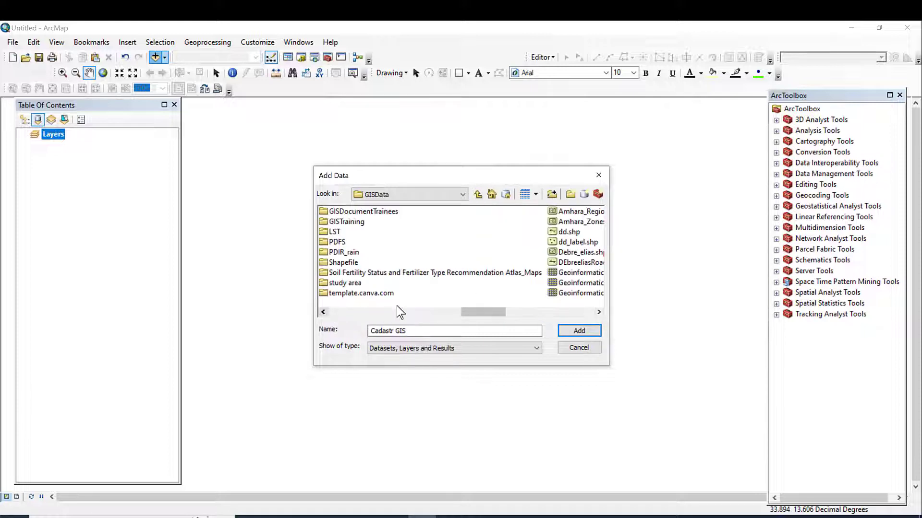
pyautogui.doubleClick(349, 253)
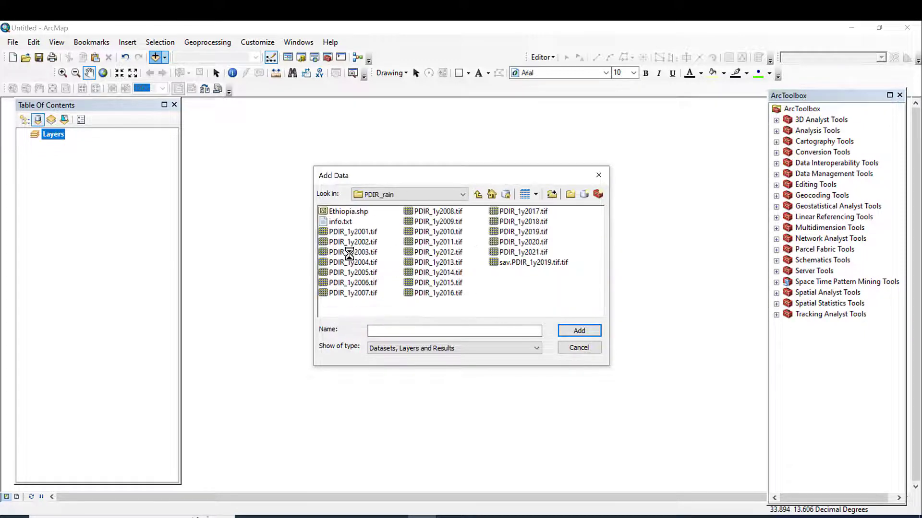
pyautogui.click(361, 233)
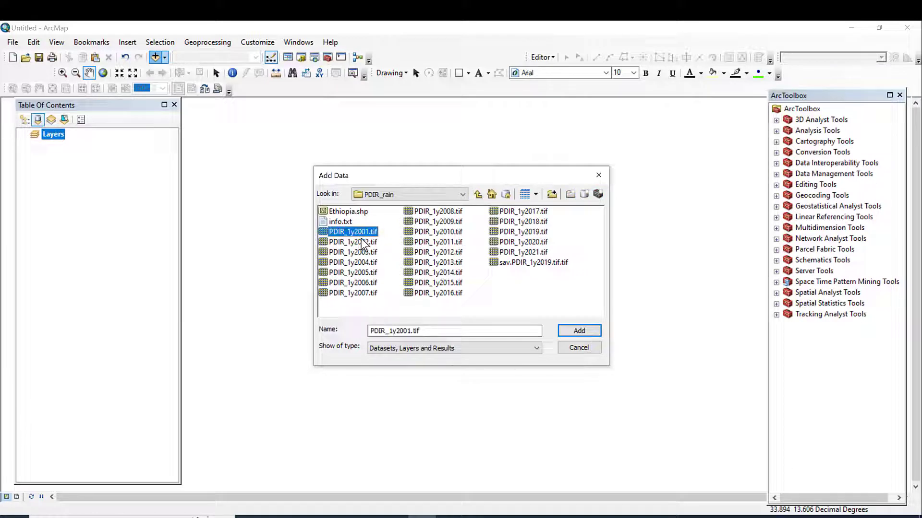
pyautogui.keyDown('shift'); pyautogui.click(361, 244); pyautogui.keyUp('shift')
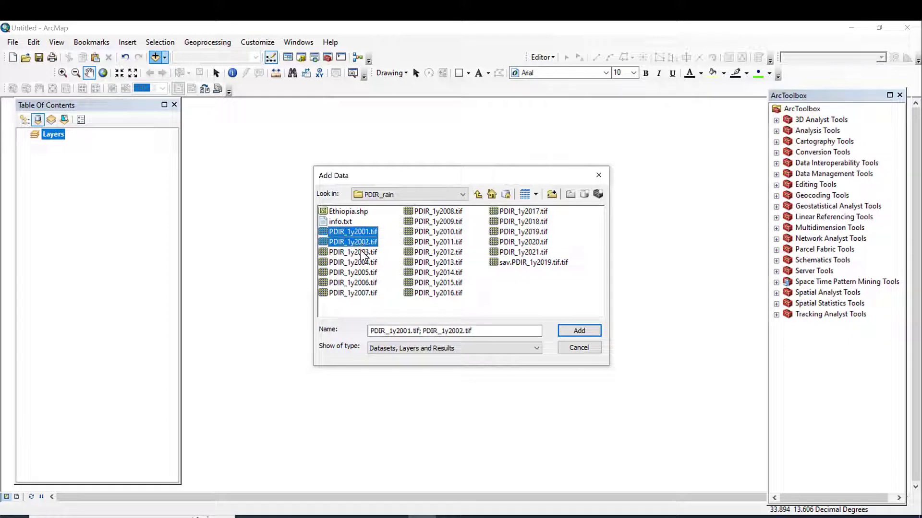
pyautogui.keyDown('shift'); pyautogui.click(361, 252); pyautogui.keyUp('shift')
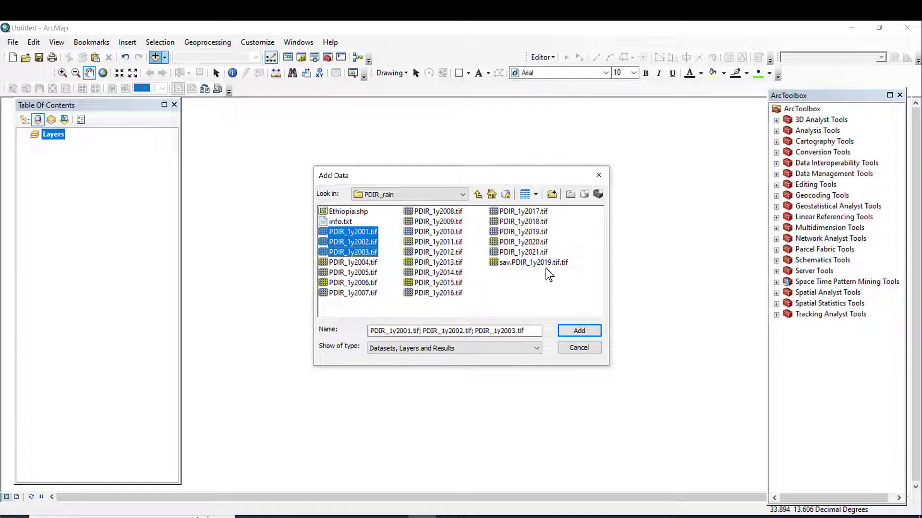
pyautogui.keyDown('ctrl'); pyautogui.click(533, 252); pyautogui.keyUp('ctrl')
pyautogui.keyDown('shift'); pyautogui.click(532, 240); pyautogui.keyUp('shift')
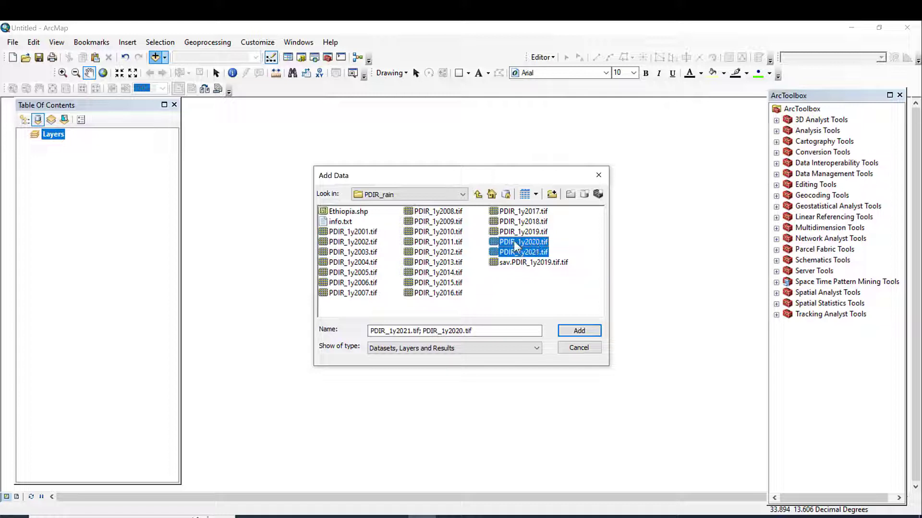
# Add PDIR_1y2001.tif to the map and dismiss the unknown spatial reference warning.
pyautogui.doubleClick(351, 232)
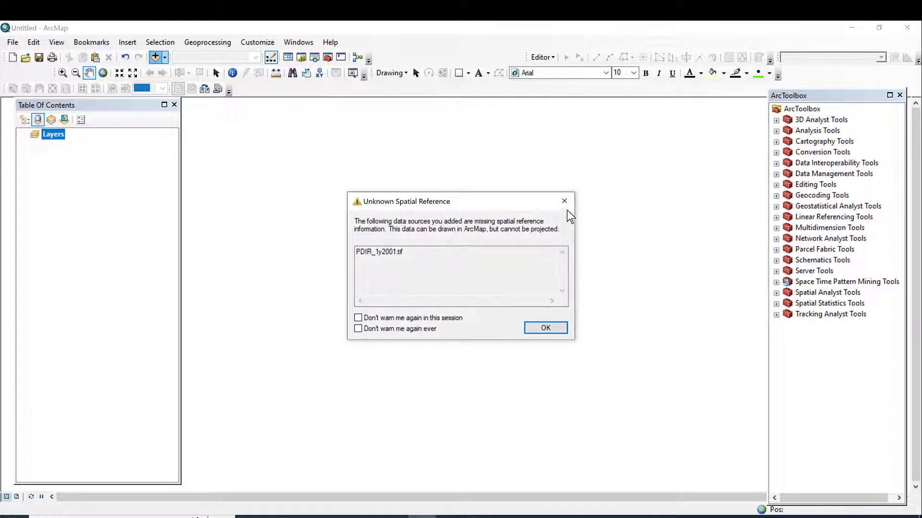
pyautogui.click(564, 200)
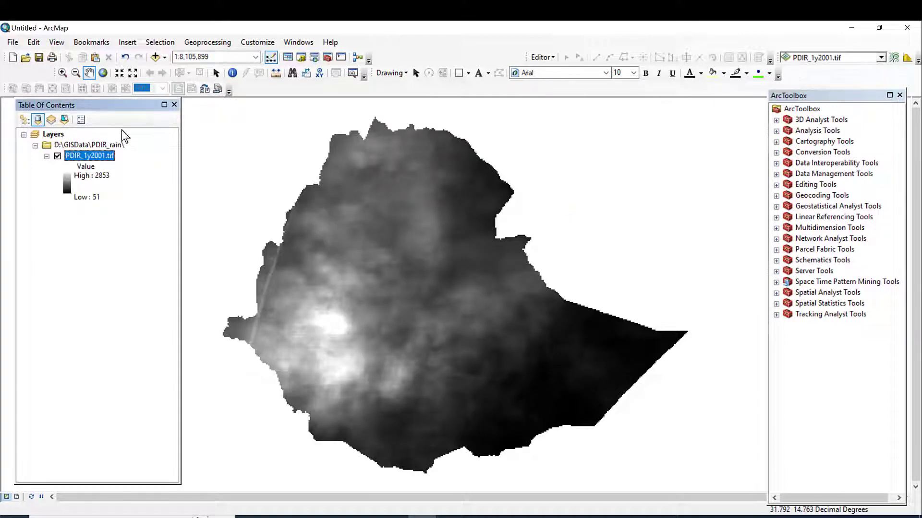
# Add the rasters PDIR_1y2002.tif through PDIR_1y2021.tif to the map together and accept the spatial reference warning.
pyautogui.click(155, 58)
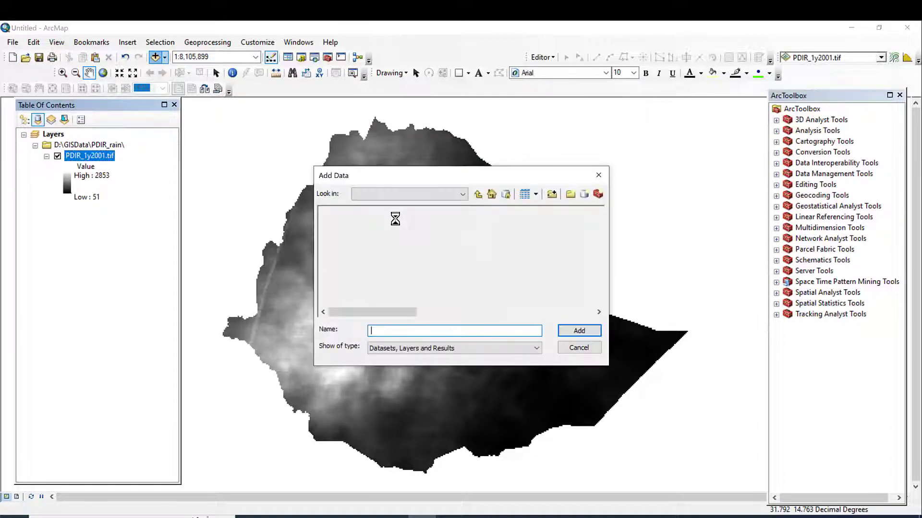
pyautogui.click(364, 244)
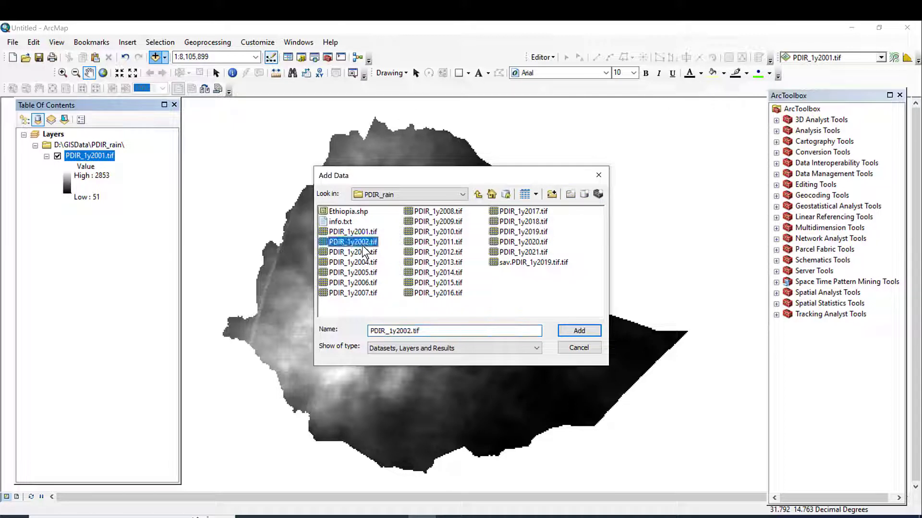
pyautogui.keyDown('shift'); pyautogui.click(448, 293); pyautogui.keyUp('shift')
pyautogui.keyDown('shift'); pyautogui.click(526, 253); pyautogui.keyUp('shift')
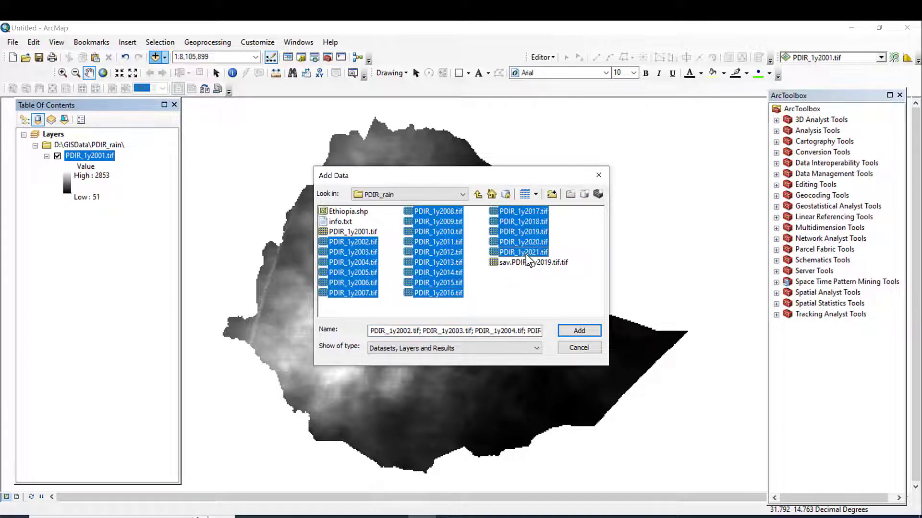
pyautogui.press('Return')
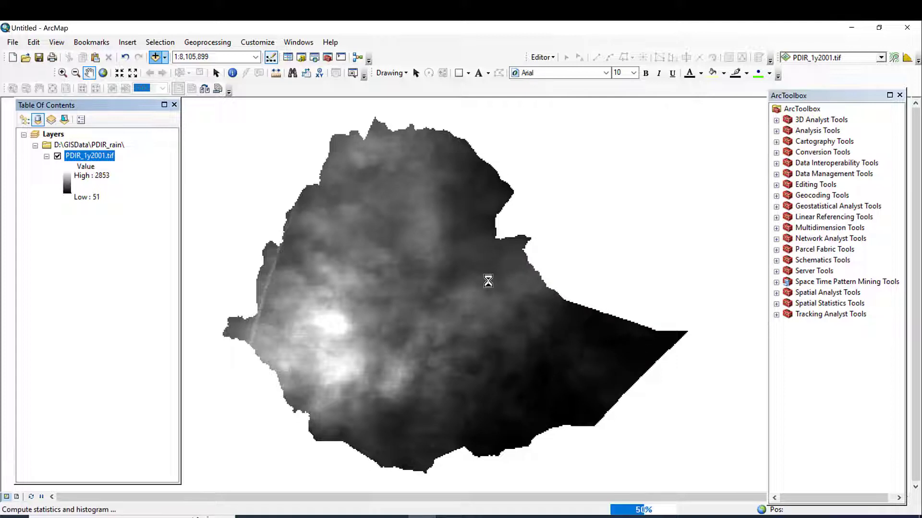
pyautogui.click(545, 328)
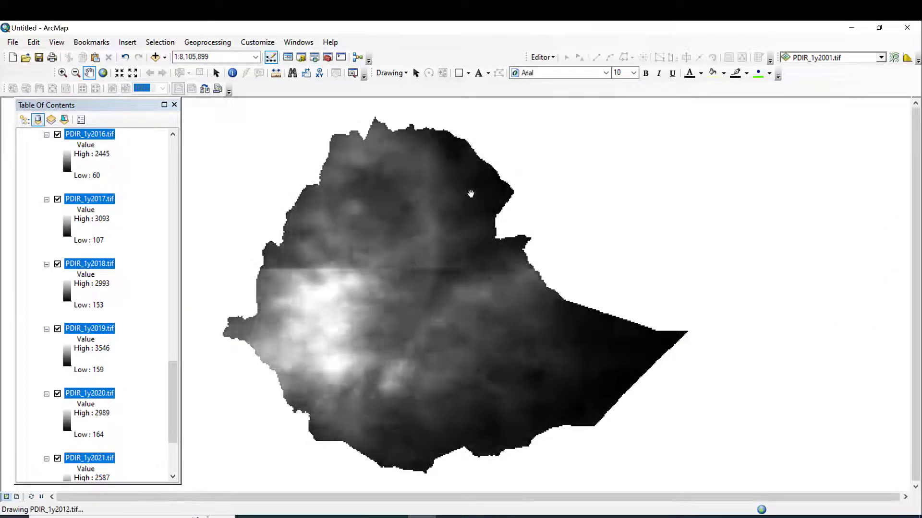
# Apply a stretched red-yellow-green color ramp to the PDIR_1y2002.tif layer.
pyautogui.moveTo(171, 383); pyautogui.dragTo(173, 347)
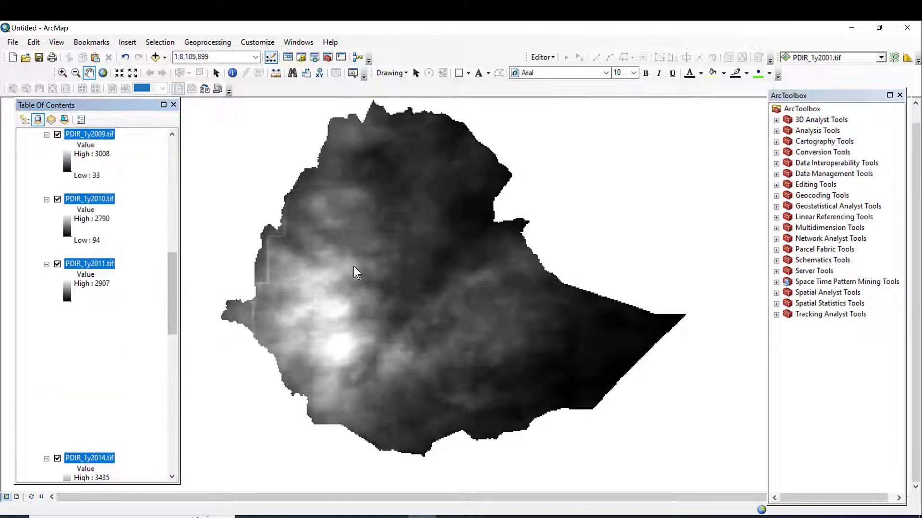
pyautogui.moveTo(171, 313); pyautogui.dragTo(171, 152)
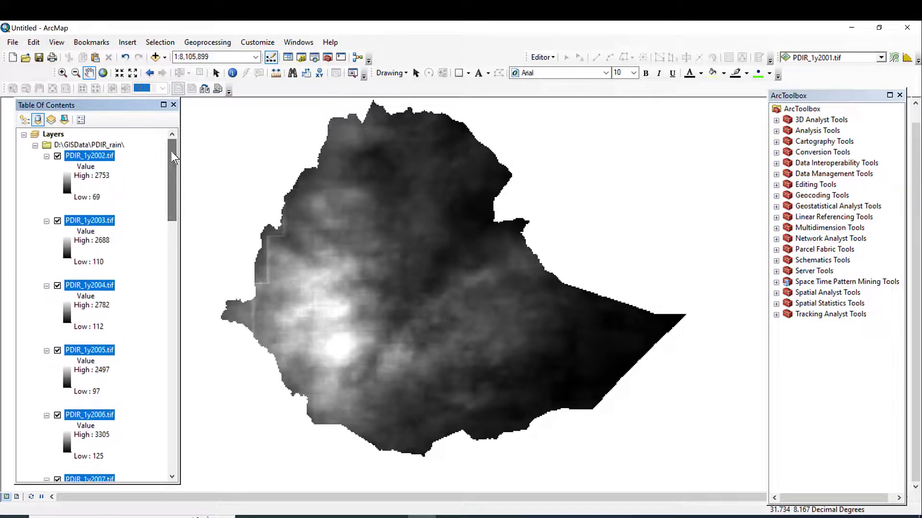
pyautogui.click(146, 191)
pyautogui.click(46, 157)
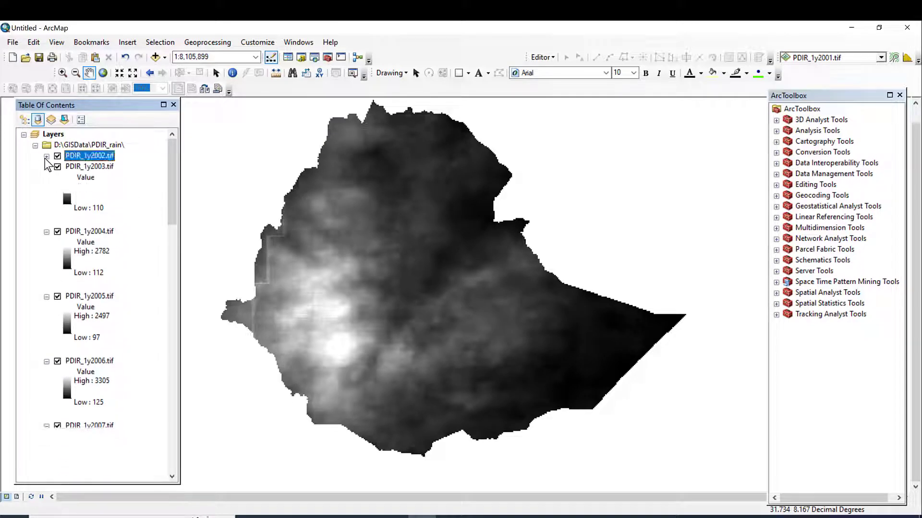
pyautogui.click(46, 156)
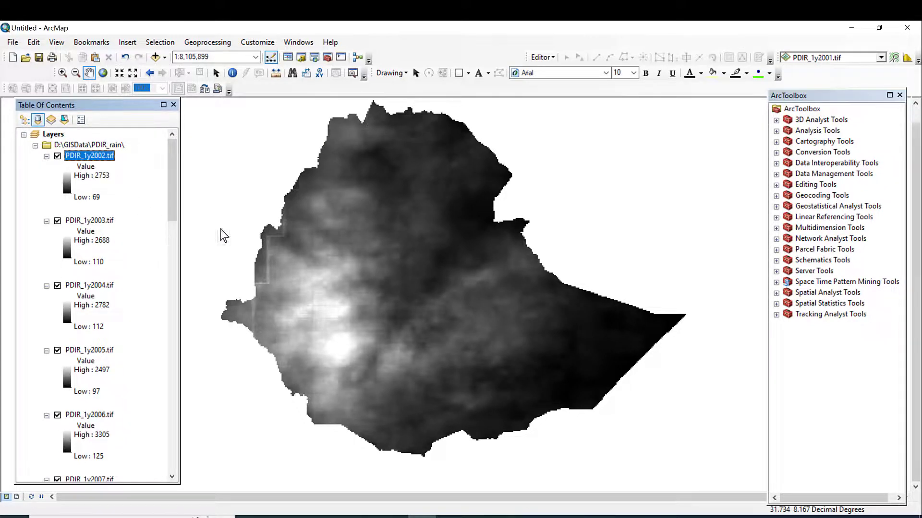
pyautogui.click(68, 180)
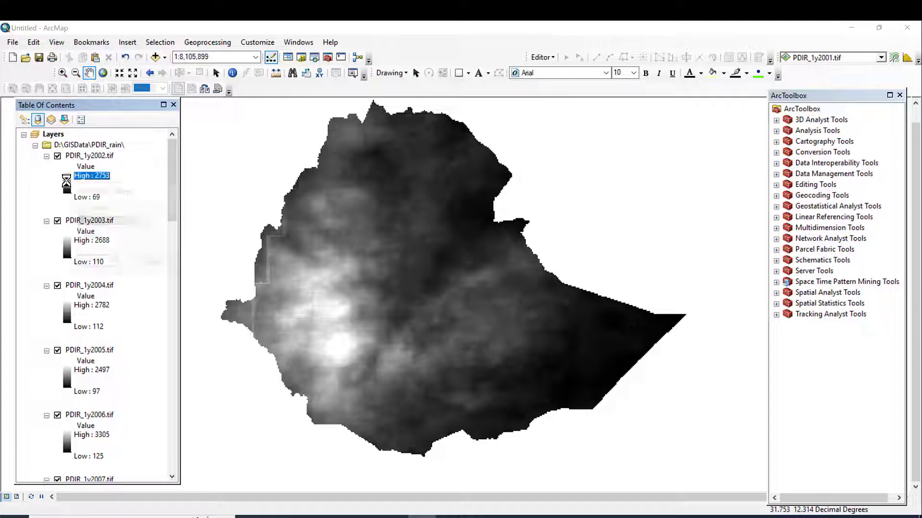
pyautogui.click(67, 180)
pyautogui.click(109, 220)
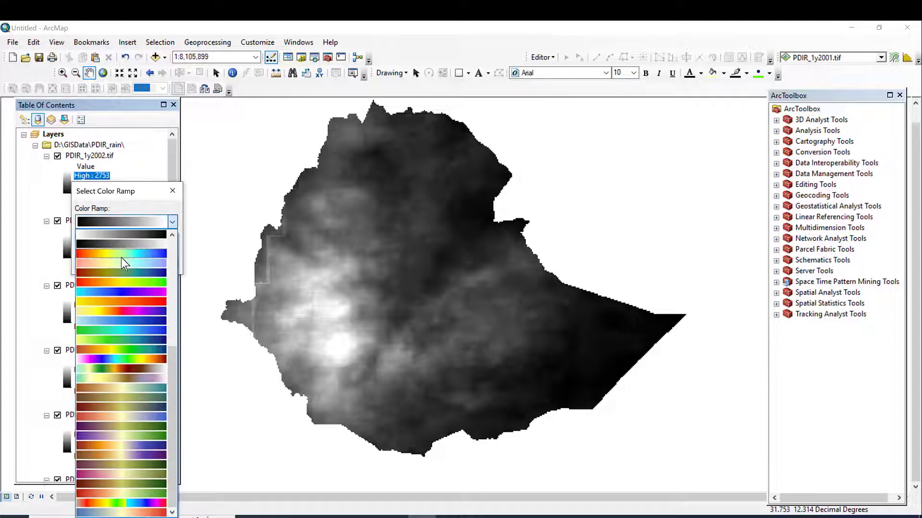
pyautogui.click(127, 281)
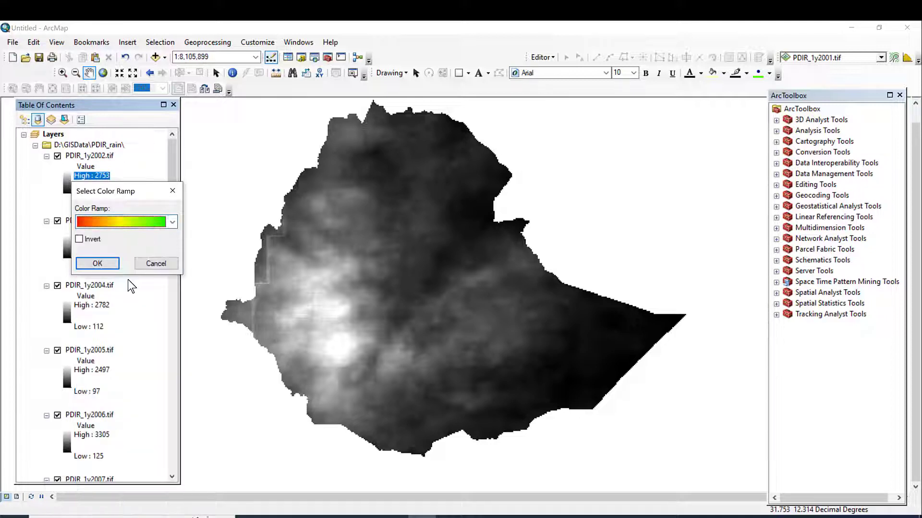
pyautogui.click(100, 265)
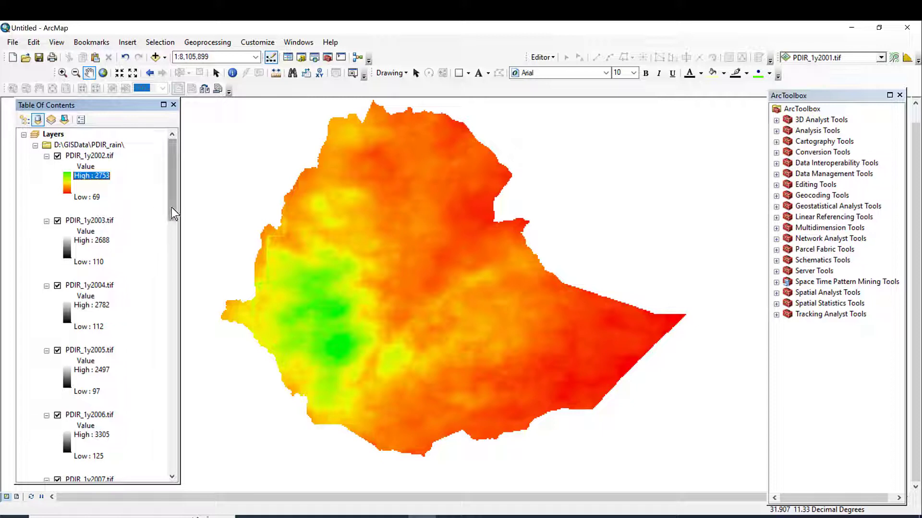
# Collapse the legends of the PDIR_1y2003.tif through PDIR_1y2021.tif layers and of PDIR_1y2001.tif, leaving the PDIR_1y2002.tif legend expanded.
pyautogui.moveTo(171, 207); pyautogui.dragTo(175, 465)
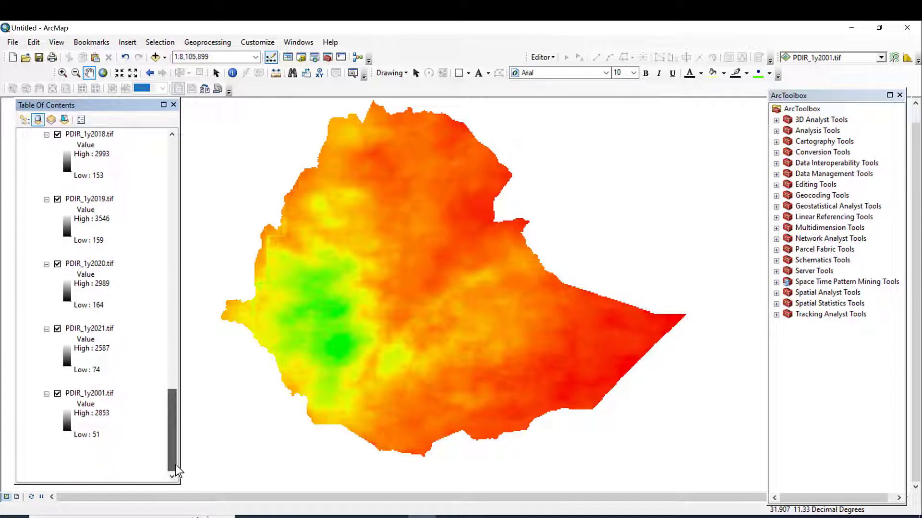
pyautogui.moveTo(175, 465); pyautogui.dragTo(172, 111)
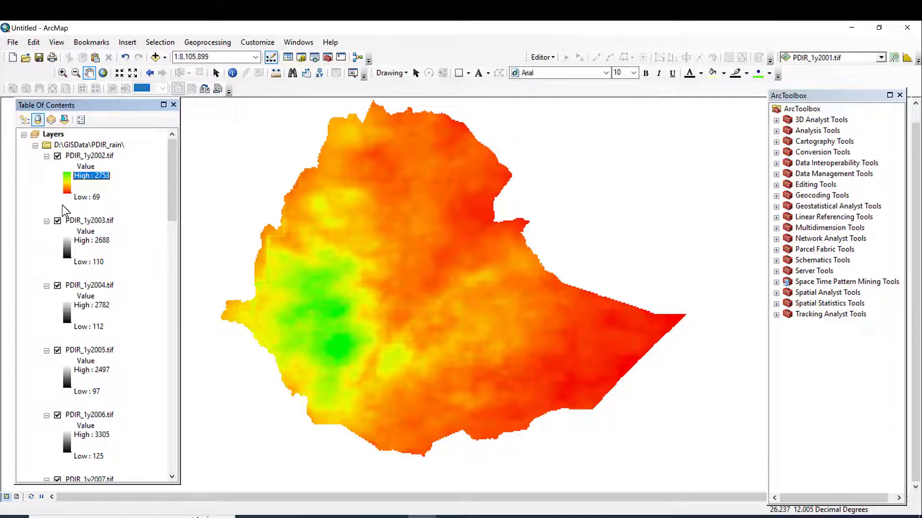
pyautogui.click(46, 222)
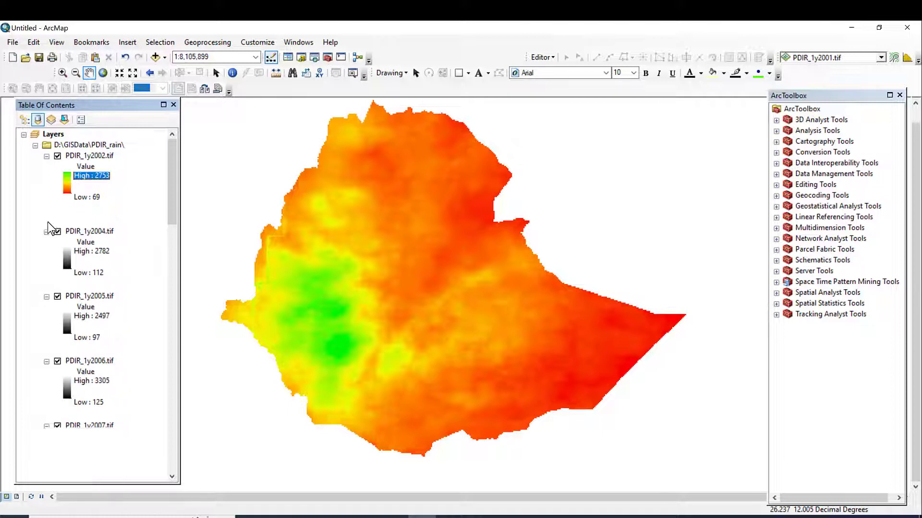
pyautogui.click(46, 221)
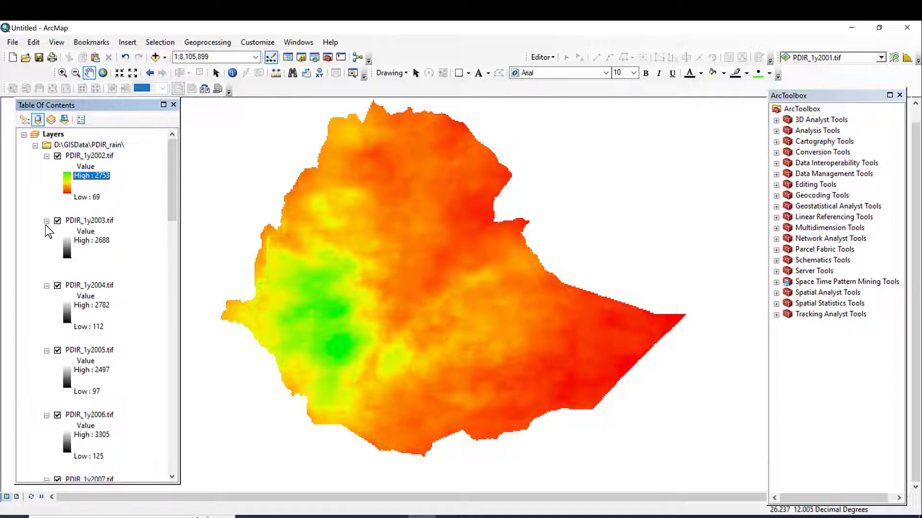
pyautogui.click(47, 222)
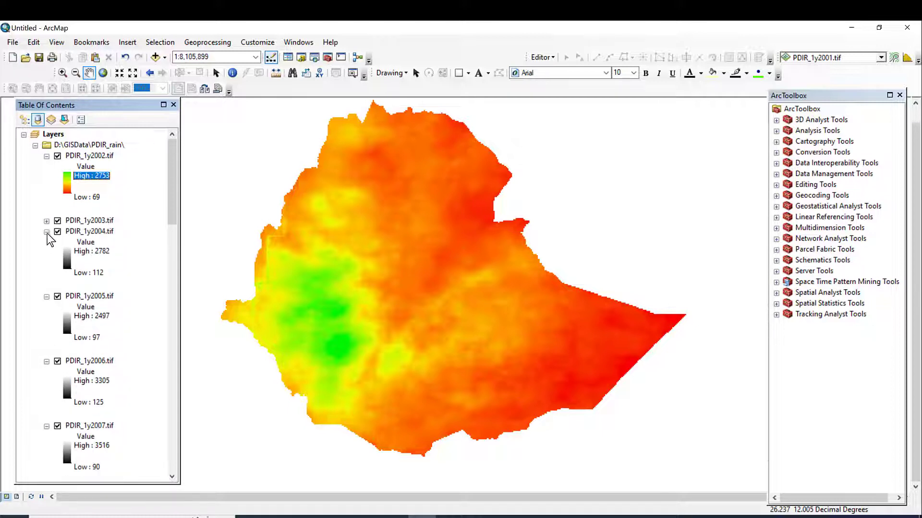
pyautogui.click(47, 232)
pyautogui.click(46, 243)
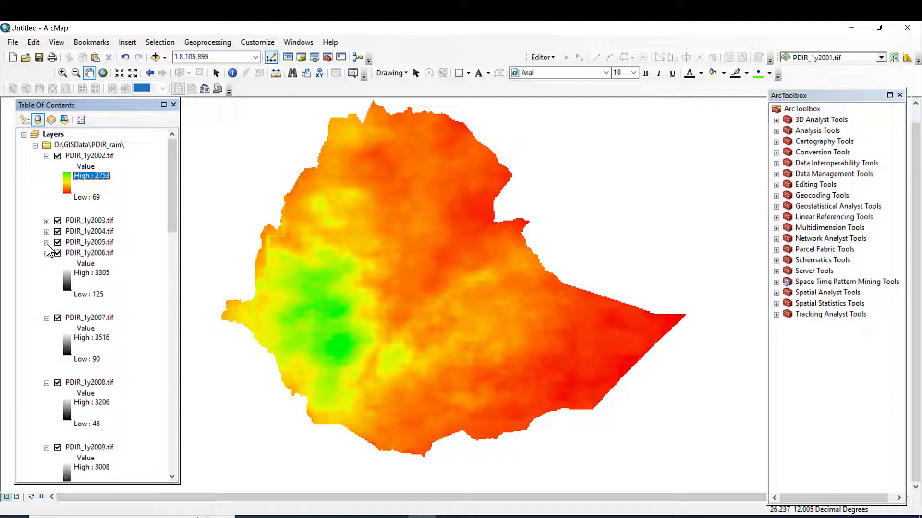
pyautogui.click(47, 254)
pyautogui.click(47, 264)
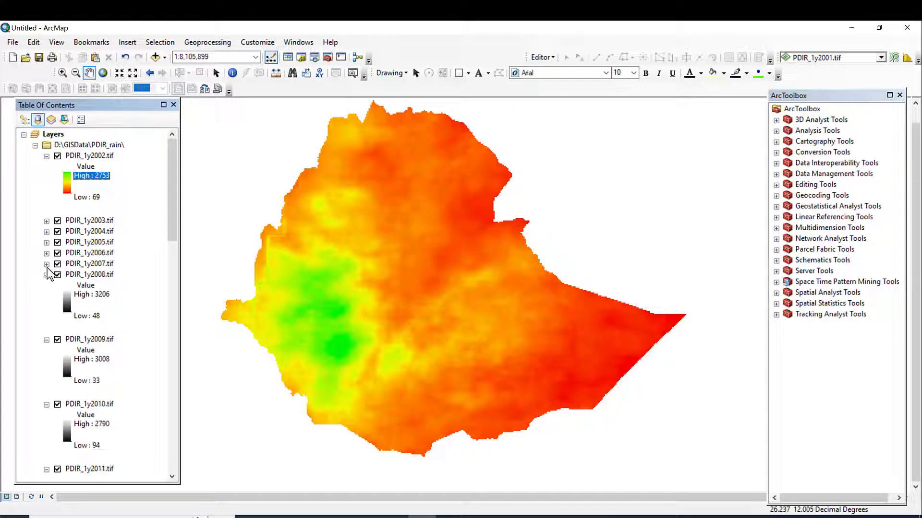
pyautogui.click(46, 276)
pyautogui.click(46, 286)
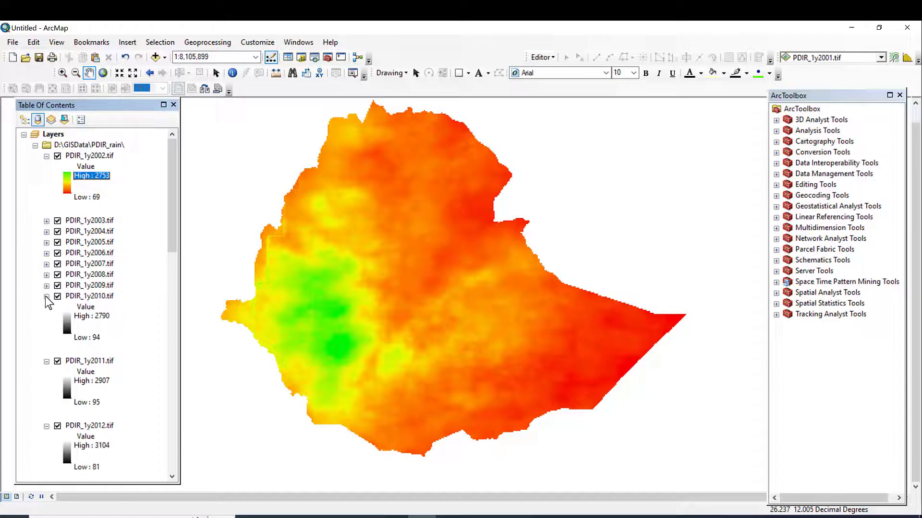
pyautogui.click(46, 297)
pyautogui.click(46, 308)
pyautogui.click(47, 318)
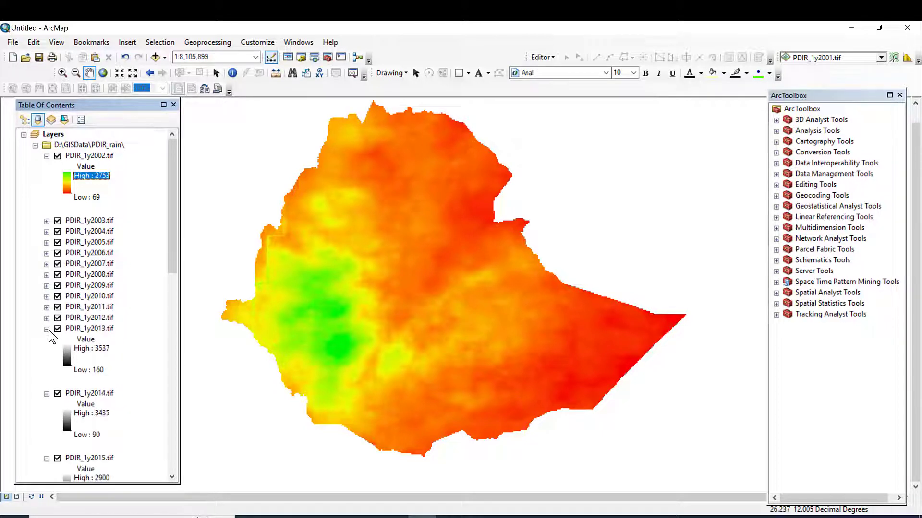
pyautogui.click(47, 330)
pyautogui.click(46, 341)
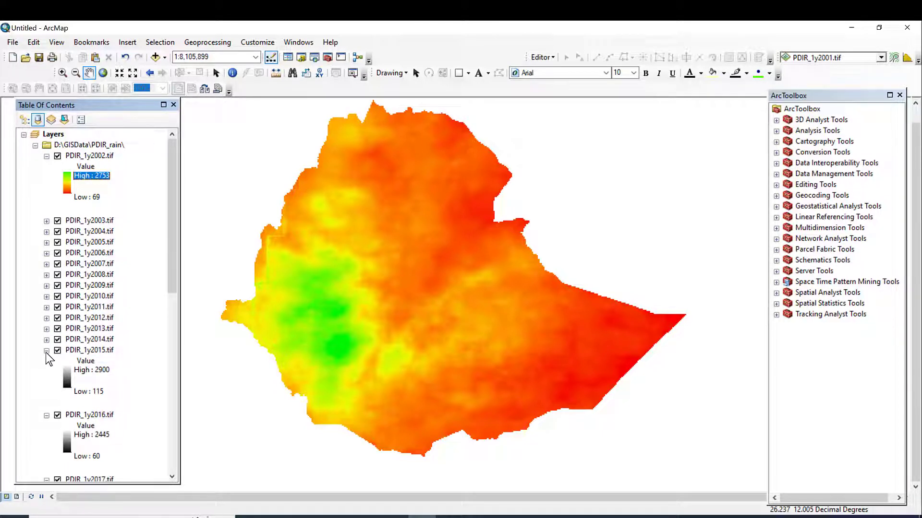
pyautogui.click(46, 350)
pyautogui.click(46, 362)
pyautogui.click(47, 373)
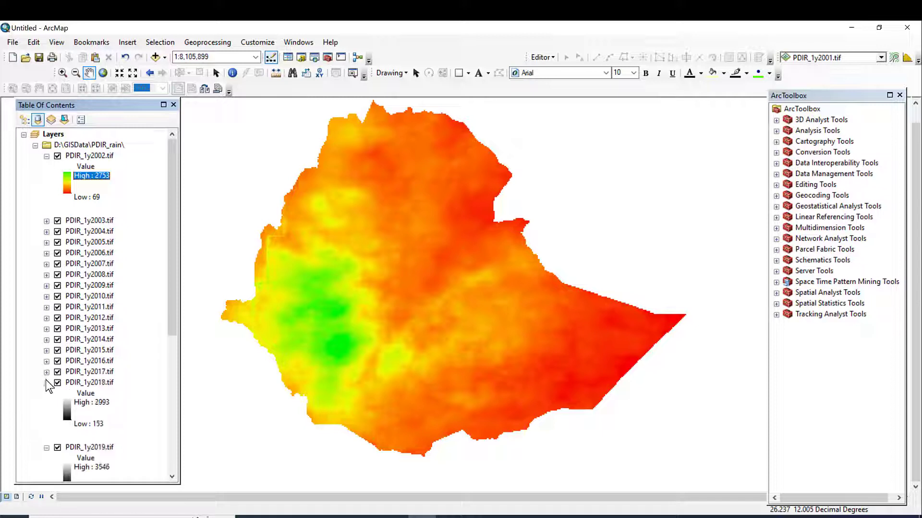
pyautogui.click(47, 383)
pyautogui.click(46, 394)
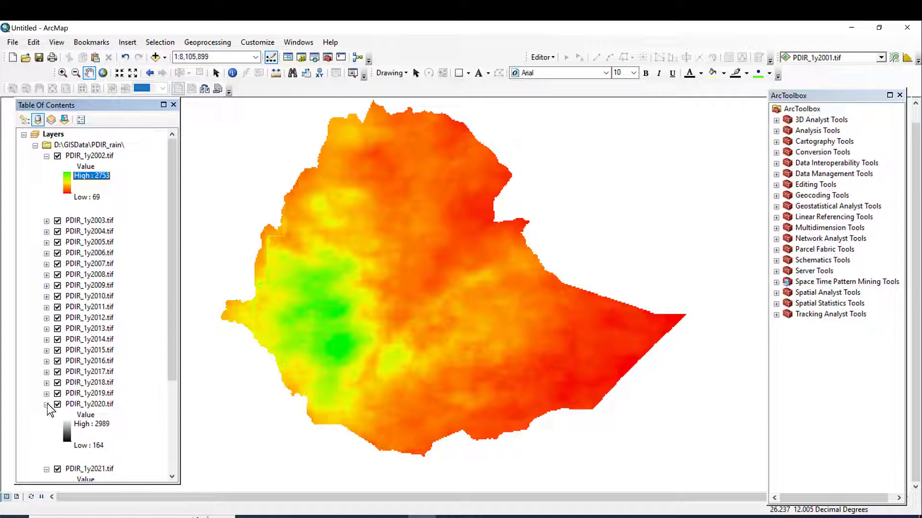
pyautogui.click(46, 404)
pyautogui.click(46, 416)
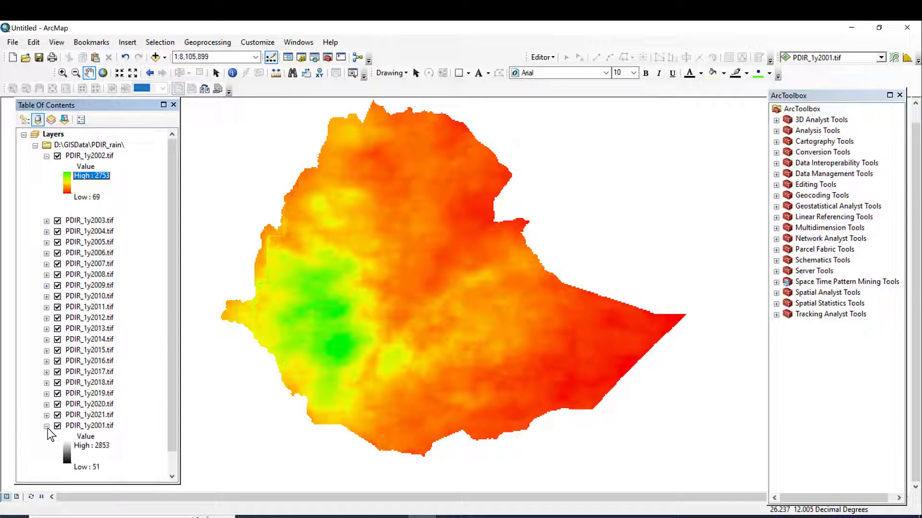
pyautogui.click(46, 426)
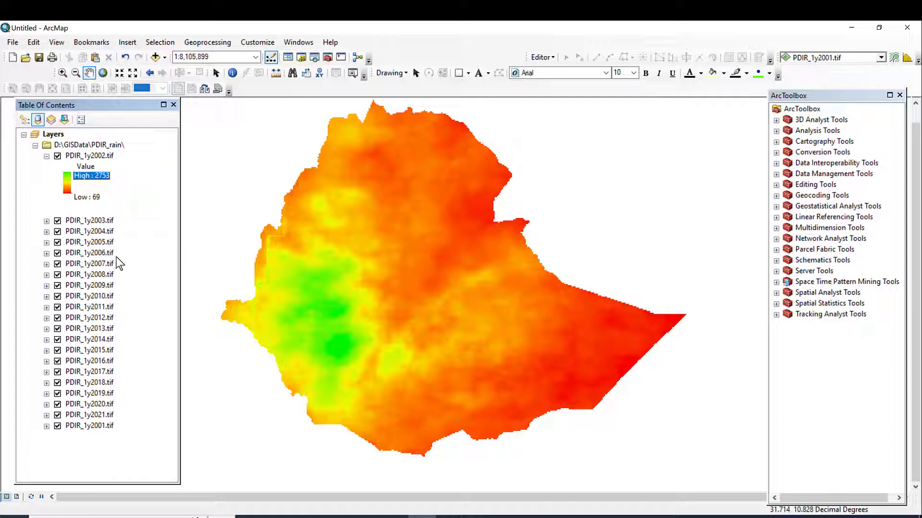
# Symbolize PDIR_1y2002.tif as Classified with 5 natural-breaks classes and the color ramp running from red through yellow and green to dark blue.
pyautogui.click(99, 156)
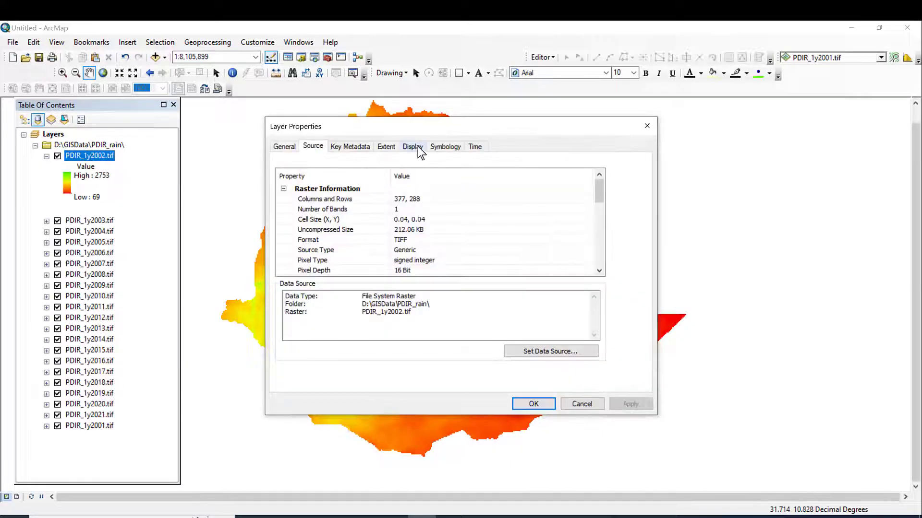
pyautogui.click(435, 146)
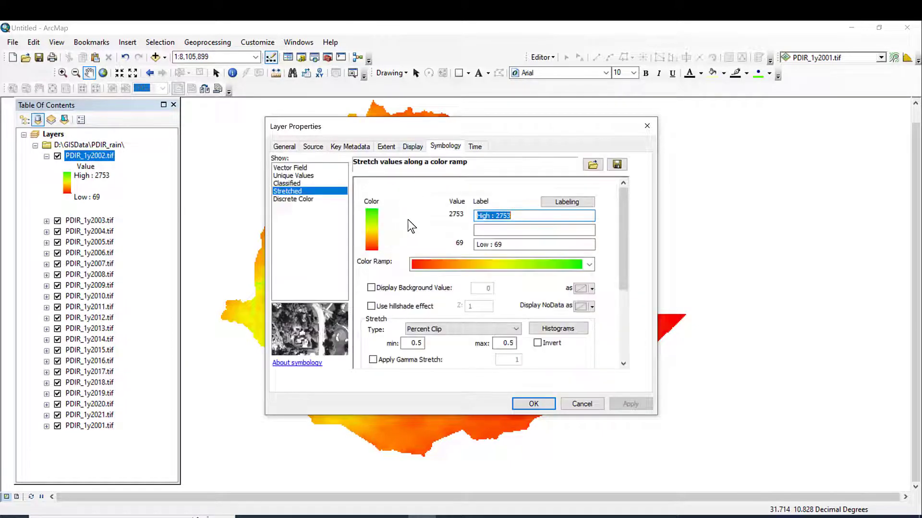
pyautogui.click(300, 183)
pyautogui.click(507, 320)
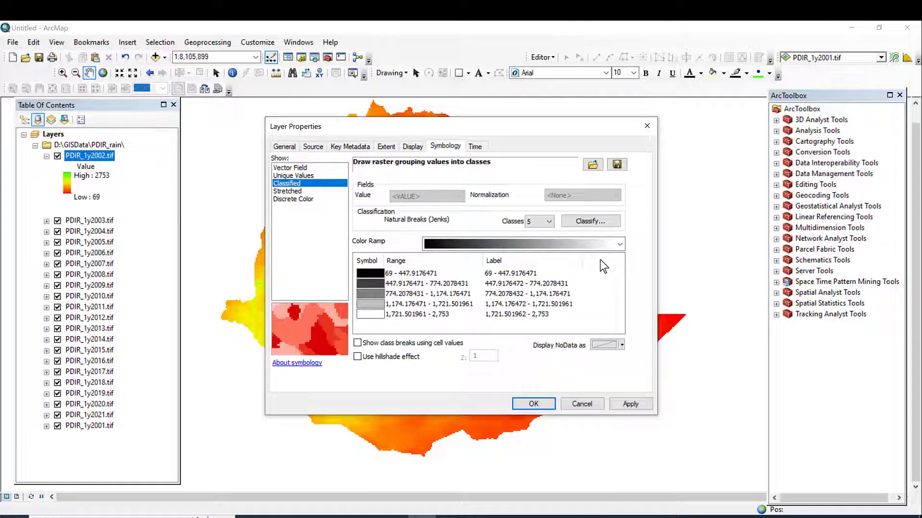
pyautogui.click(620, 245)
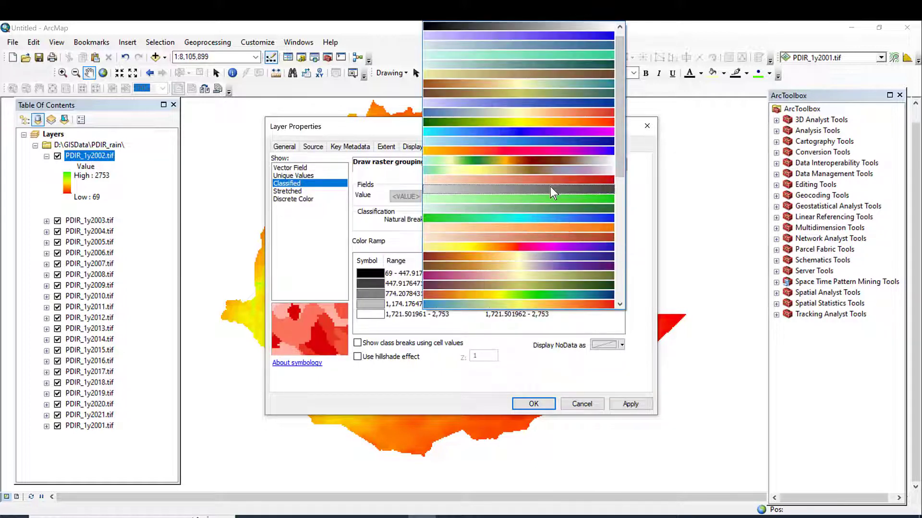
pyautogui.scroll(-7, 557, 192)
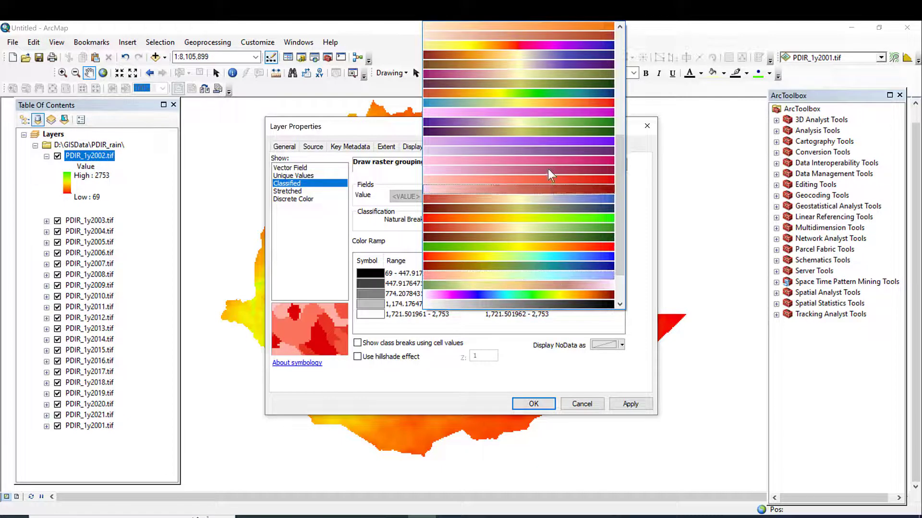
pyautogui.click(551, 94)
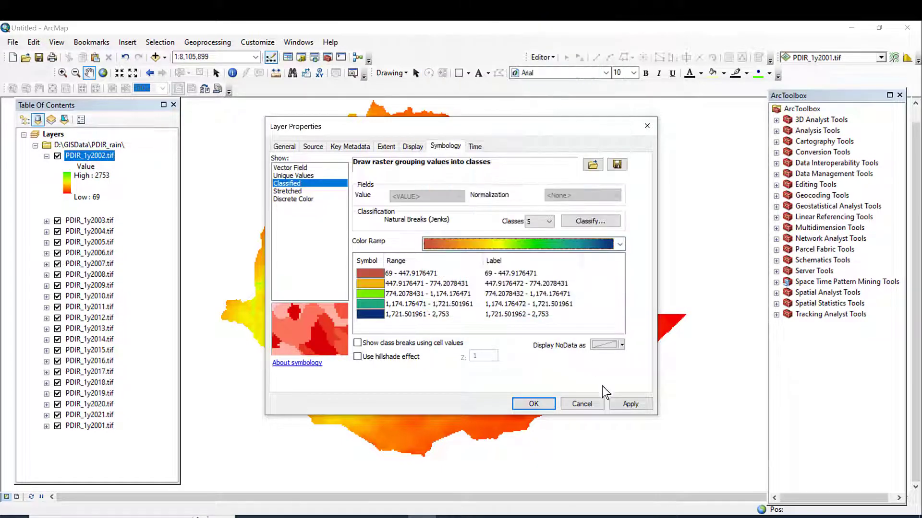
pyautogui.click(636, 409)
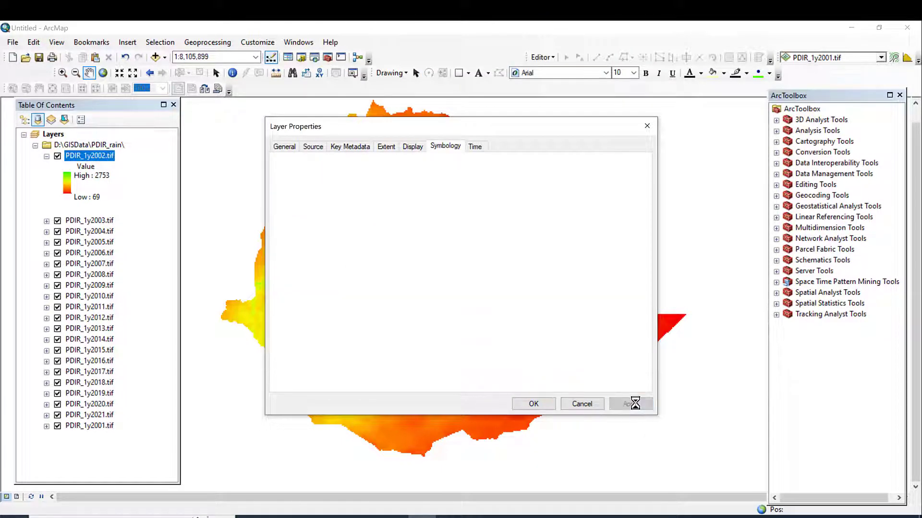
pyautogui.click(533, 404)
# Format the class labels of PDIR_1y2002.tif as numeric values rounded to 2 significant digits and apply the change.
pyautogui.moveTo(194, 177); pyautogui.dragTo(104, 66)
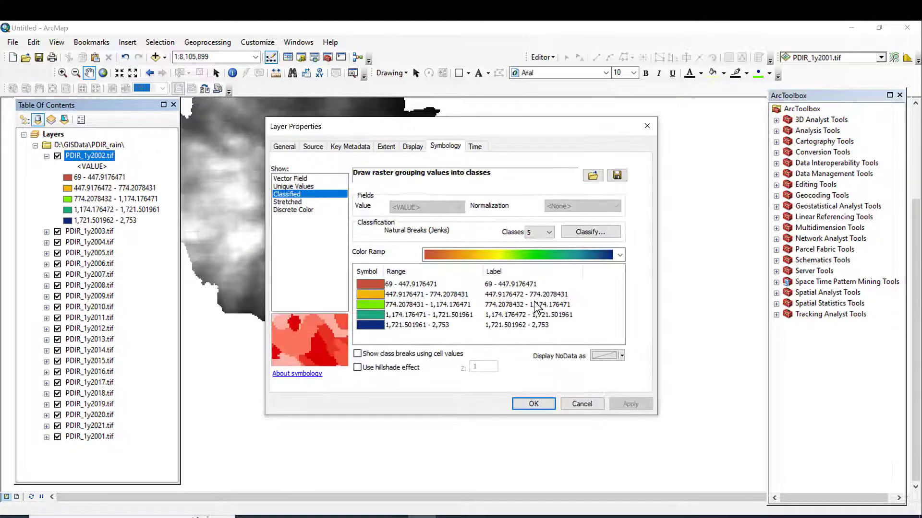
pyautogui.rightClick(534, 303)
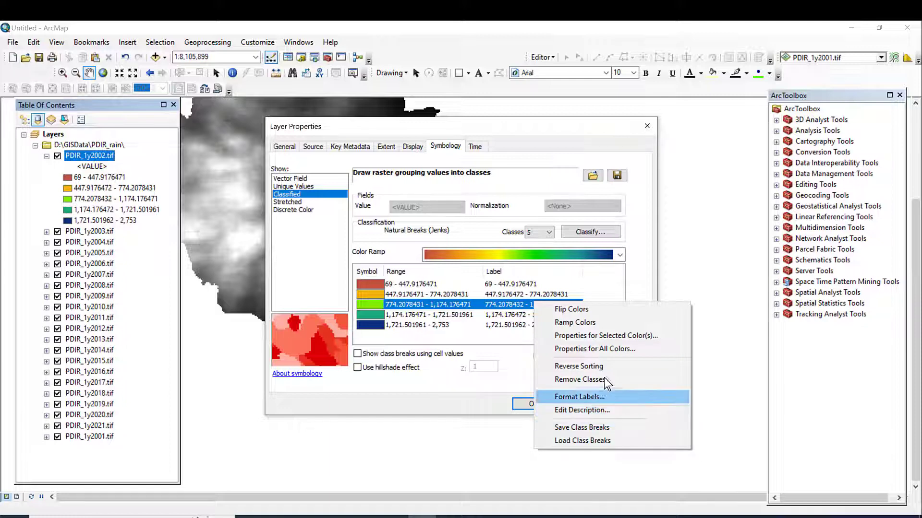
pyautogui.click(592, 397)
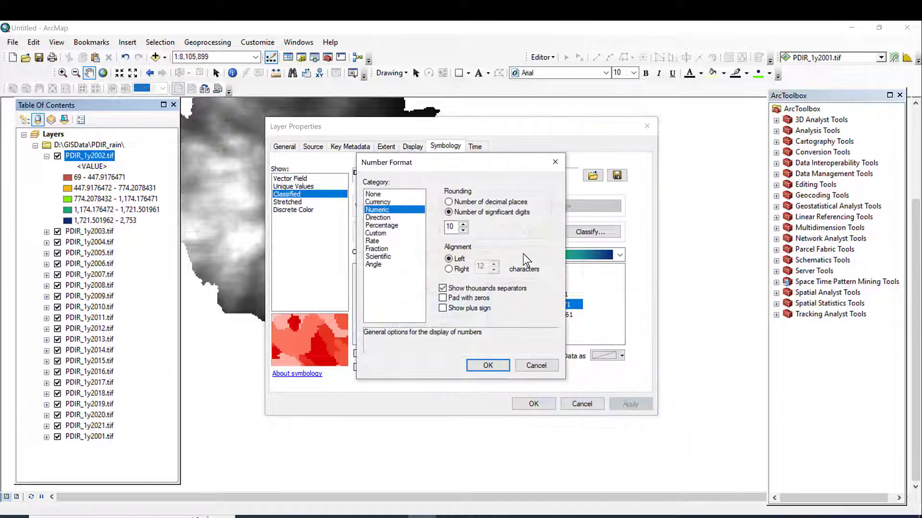
pyautogui.click(463, 232)
pyautogui.click(463, 231)
pyautogui.click(488, 365)
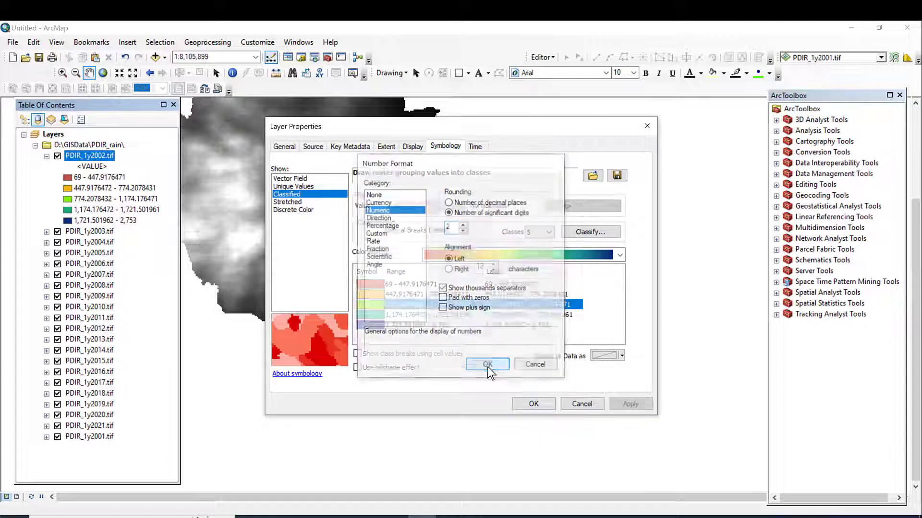
pyautogui.click(635, 408)
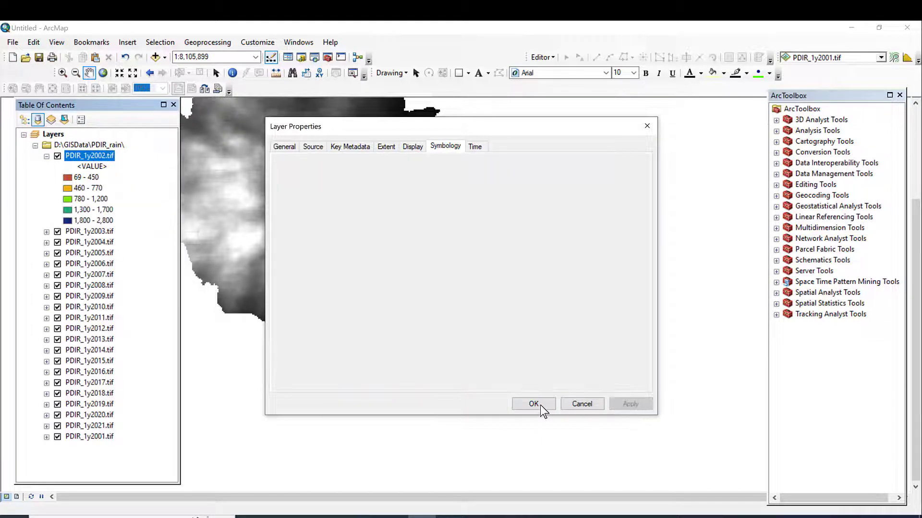
pyautogui.click(540, 406)
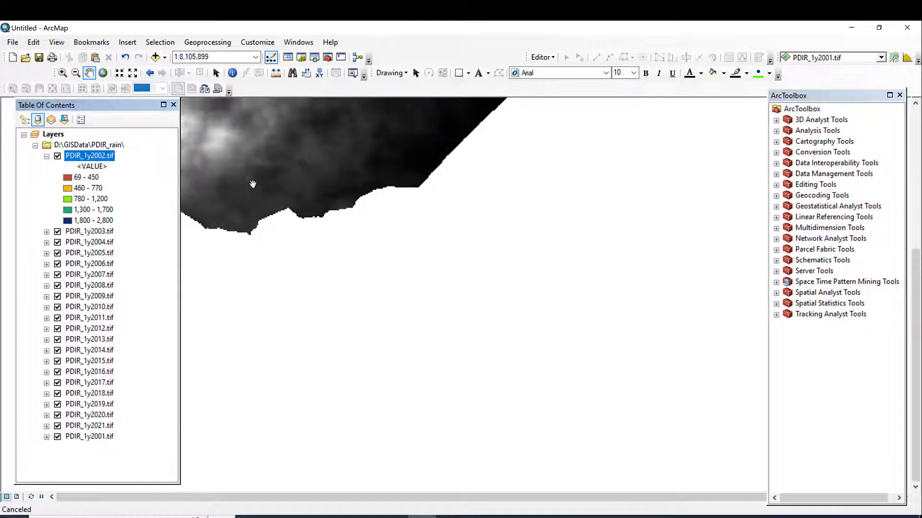
pyautogui.moveTo(270, 173); pyautogui.dragTo(417, 377)
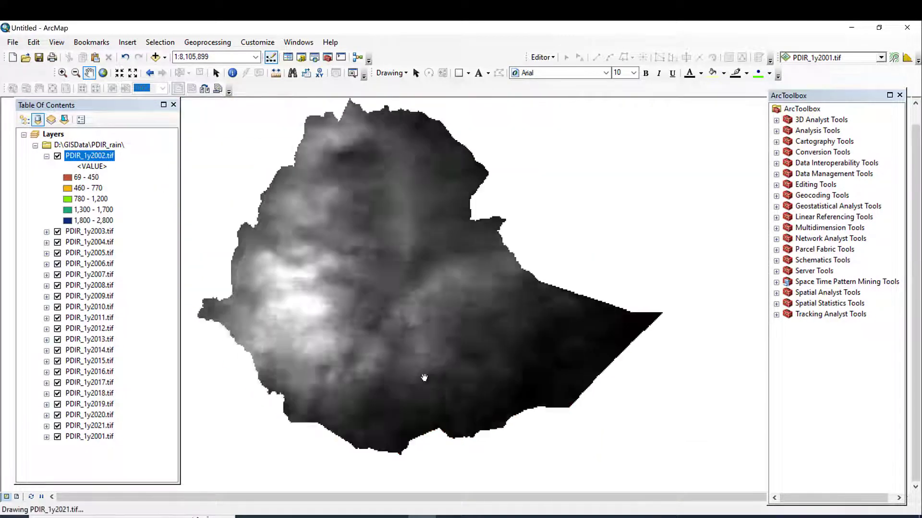